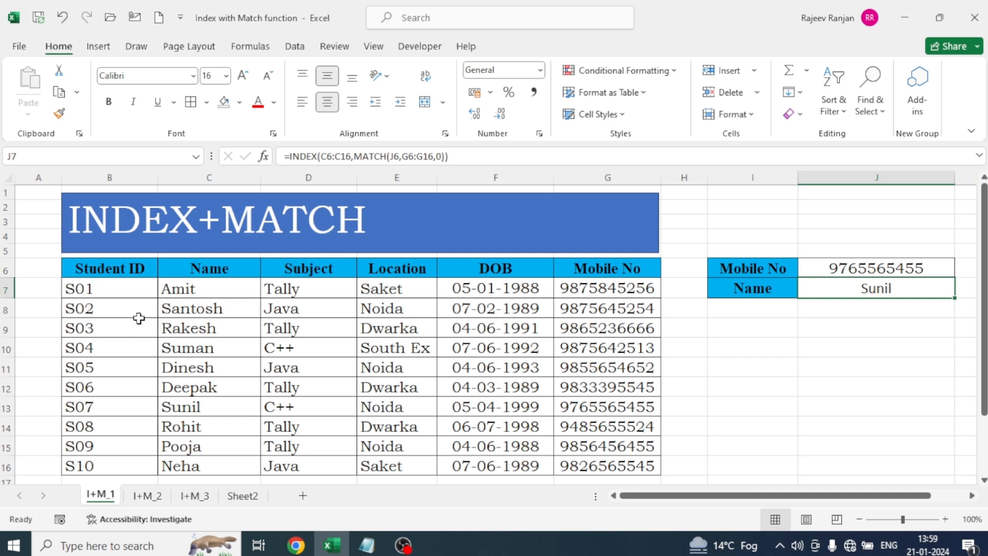
{"action": "left_click", "coordinate": [105, 290]}
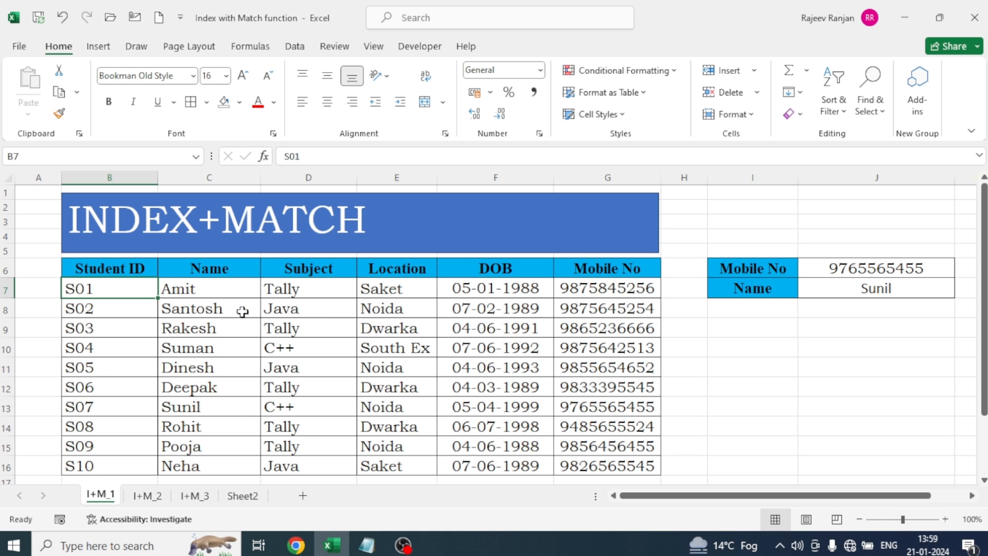
{"action": "left_click", "coordinate": [184, 292]}
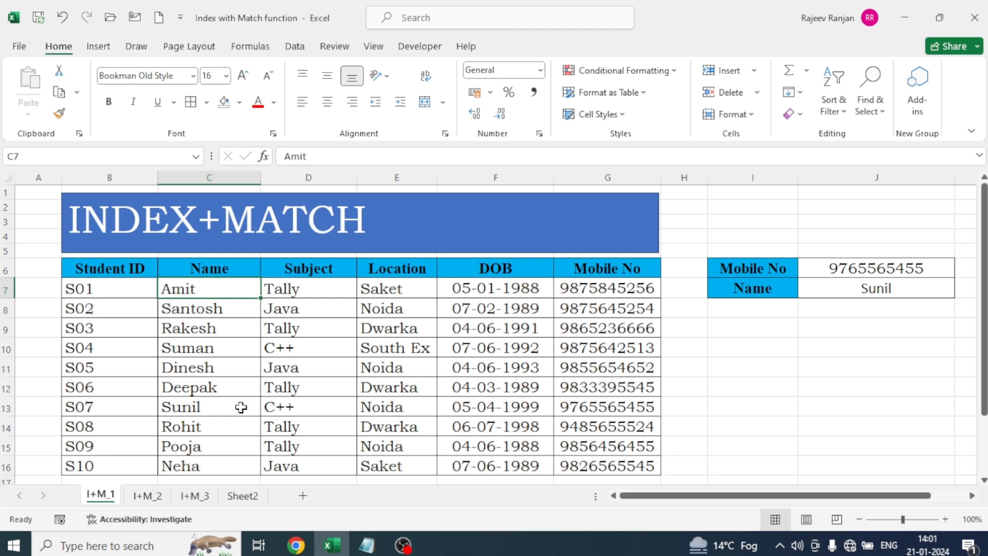
On sheet I+M_2, try Name and Location as the Field Name in J7, then return it to Student ID.
{"action": "left_click", "coordinate": [147, 496]}
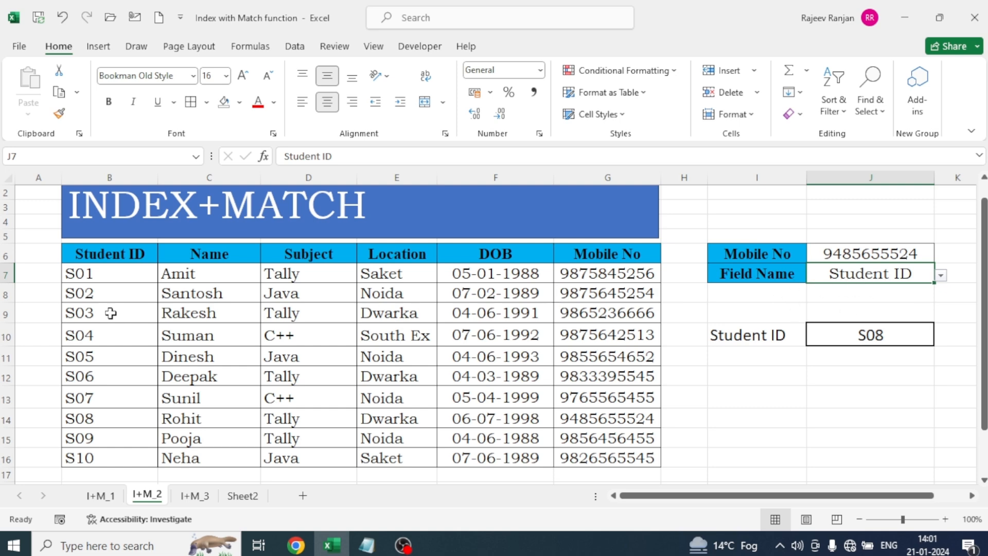
{"action": "left_click", "coordinate": [941, 276]}
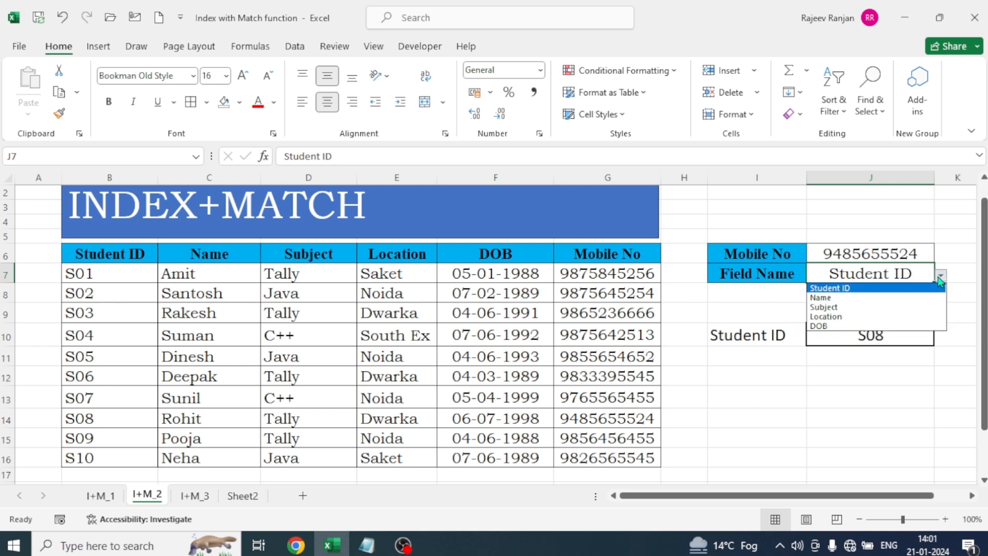
{"action": "left_click", "coordinate": [823, 299]}
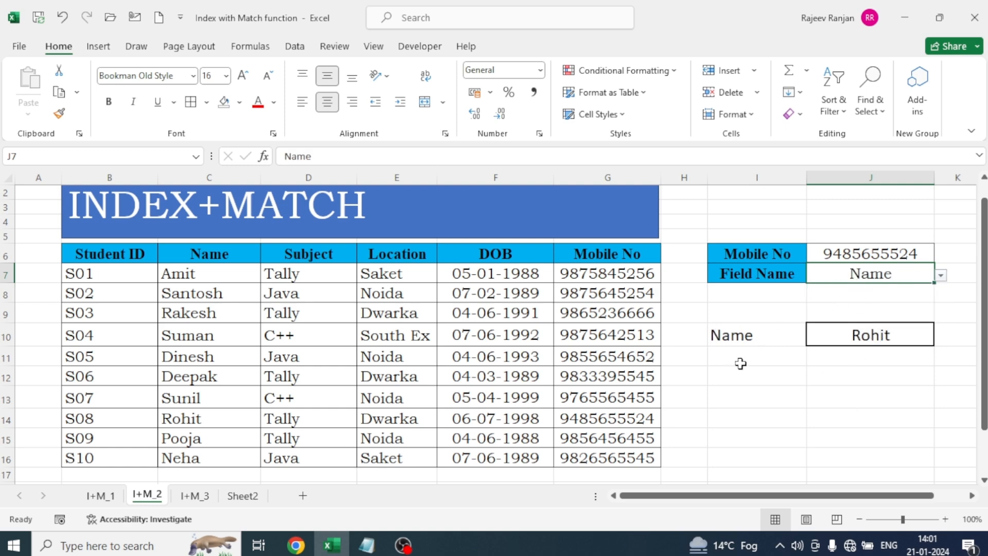
{"action": "left_click", "coordinate": [941, 276]}
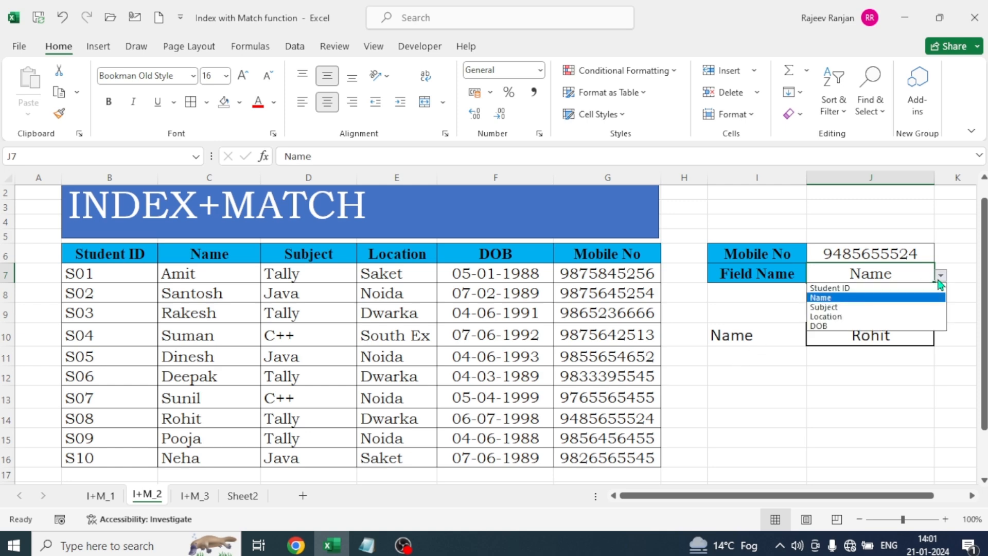
{"action": "left_click", "coordinate": [854, 316]}
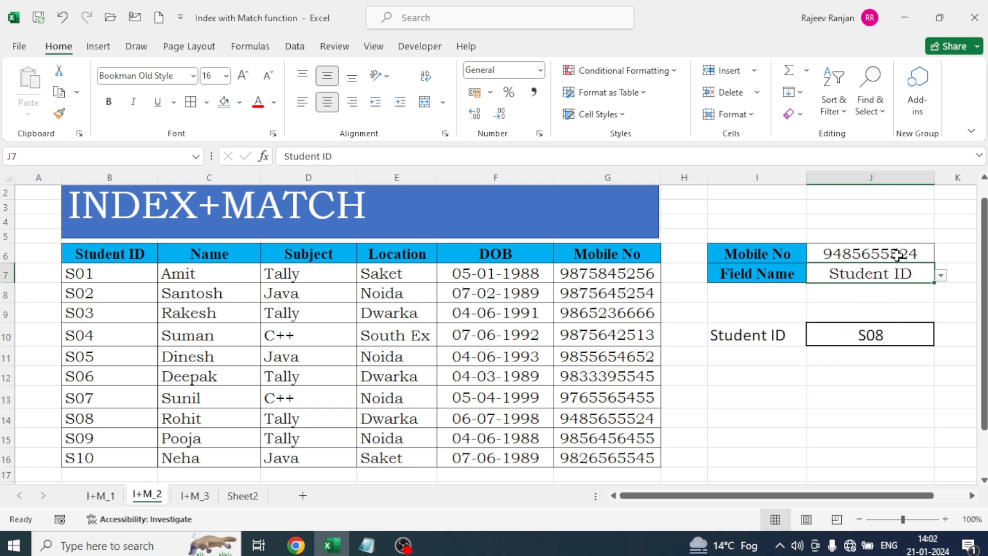
Set the lookup Mobile No in J6 to the number belonging to student S05.
{"action": "left_click", "coordinate": [920, 255]}
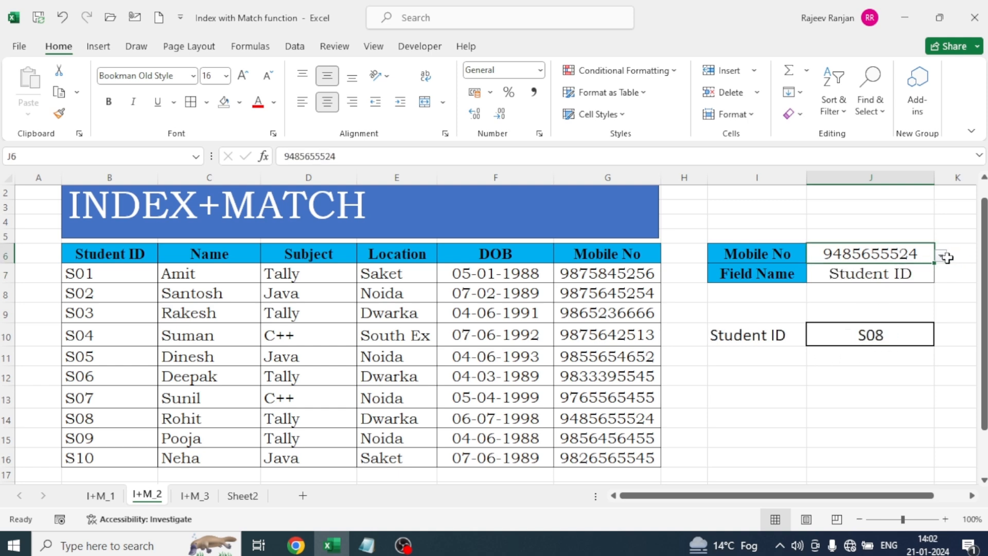
{"action": "left_click", "coordinate": [941, 256]}
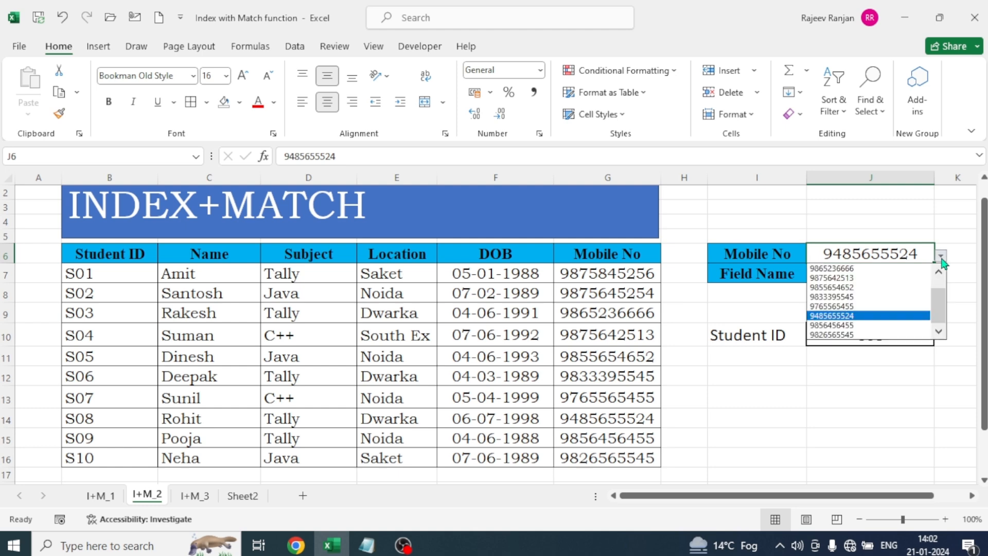
{"action": "left_click", "coordinate": [852, 287]}
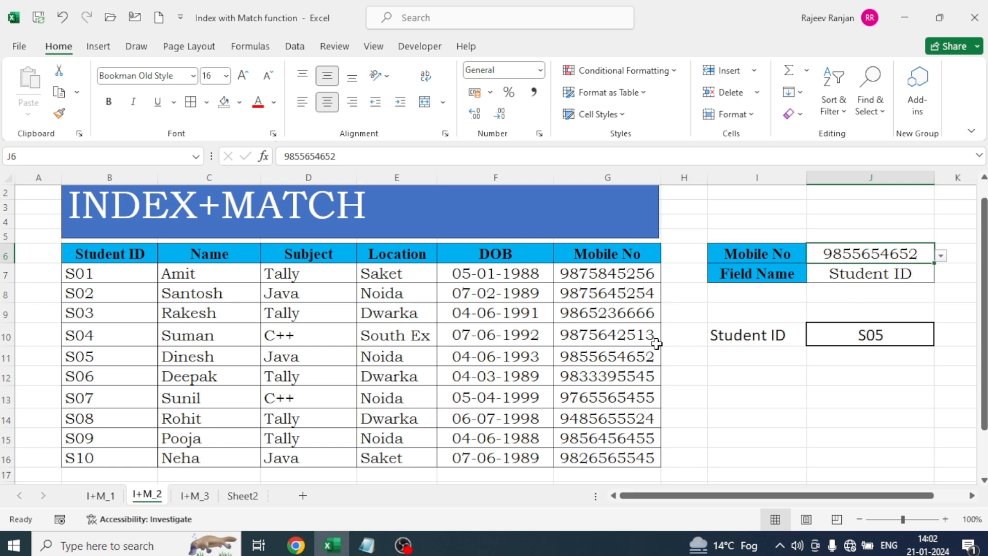
Look over sheet I+M_3, with its empty Emailid column and the contact list in column J.
{"action": "left_click", "coordinate": [195, 502]}
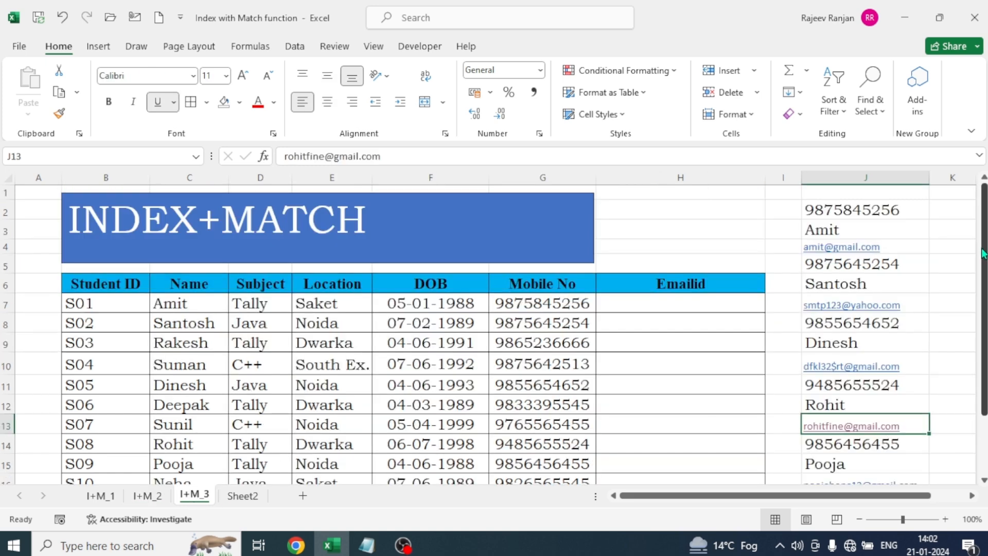
{"action": "left_click_drag", "start_coordinate": [984, 252], "coordinate": [984, 252]}
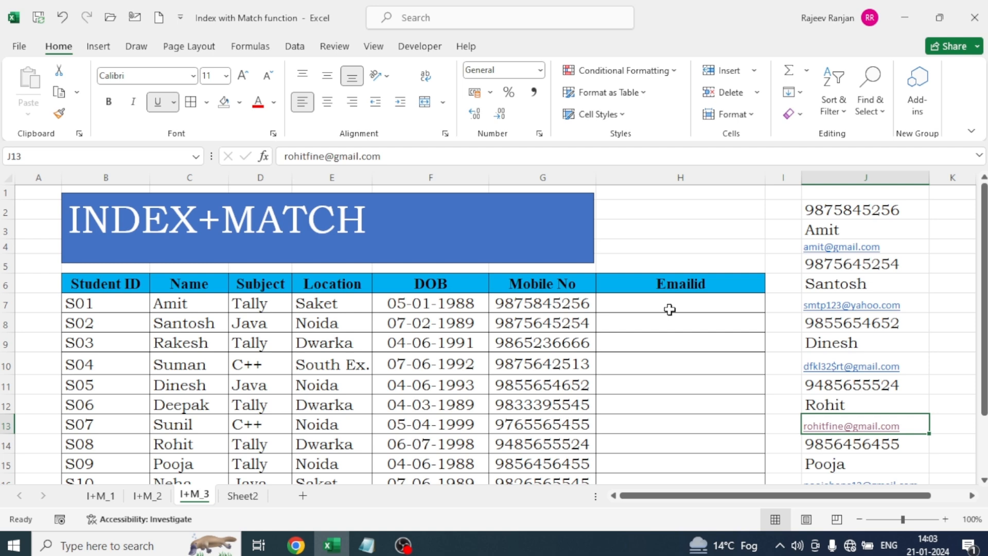
On sheet I+M_1, clear the existing Name lookup formula from J7.
{"action": "left_click", "coordinate": [100, 496]}
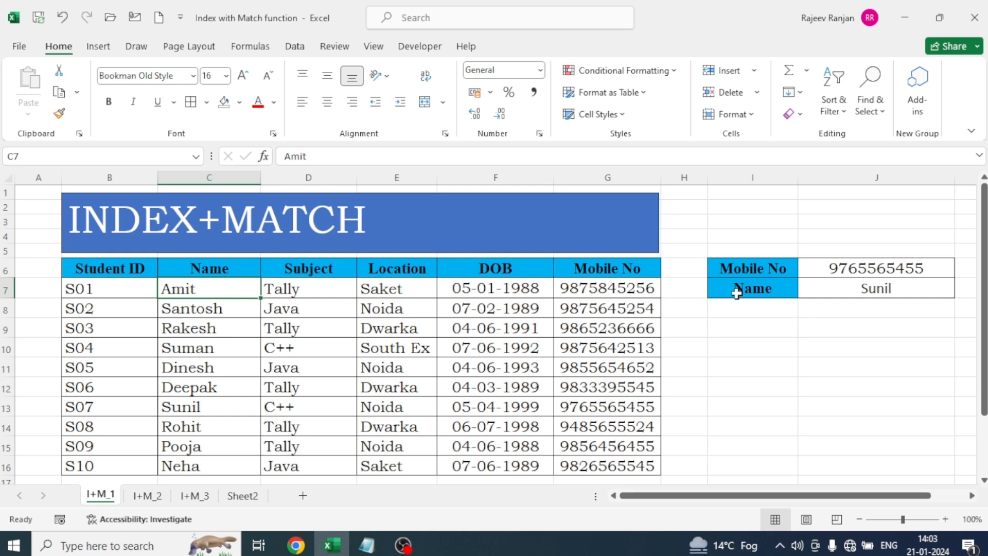
{"action": "left_click", "coordinate": [863, 284]}
{"action": "key", "text": "Delete"}
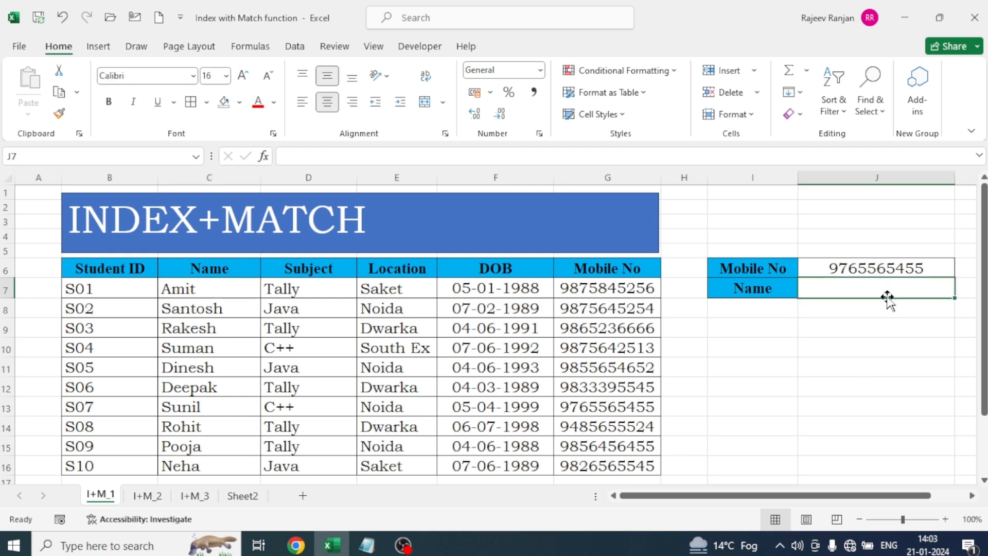
Begin an INDEX formula in J7 with the Name column C6:C16 as its array.
{"action": "type", "text": "="}
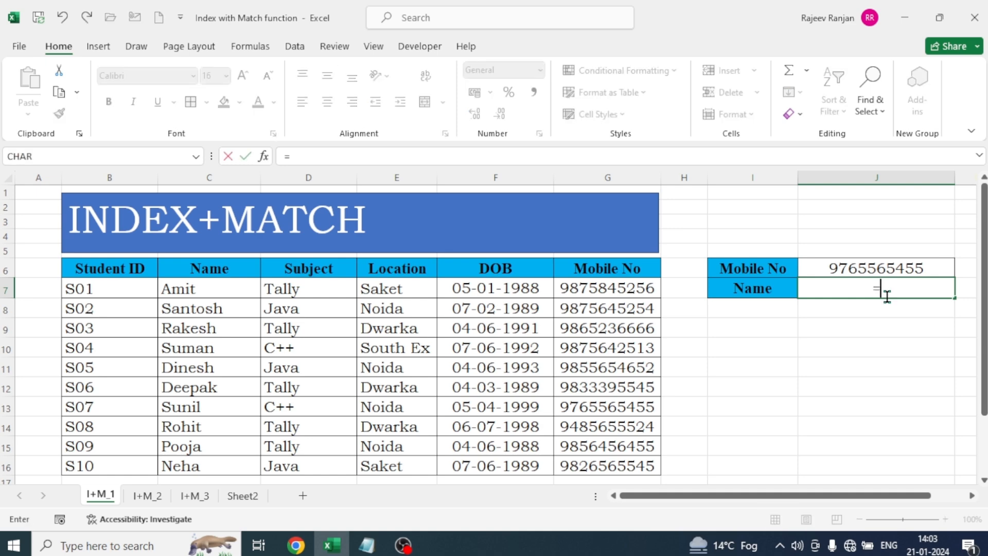
{"action": "type", "text": "ind"}
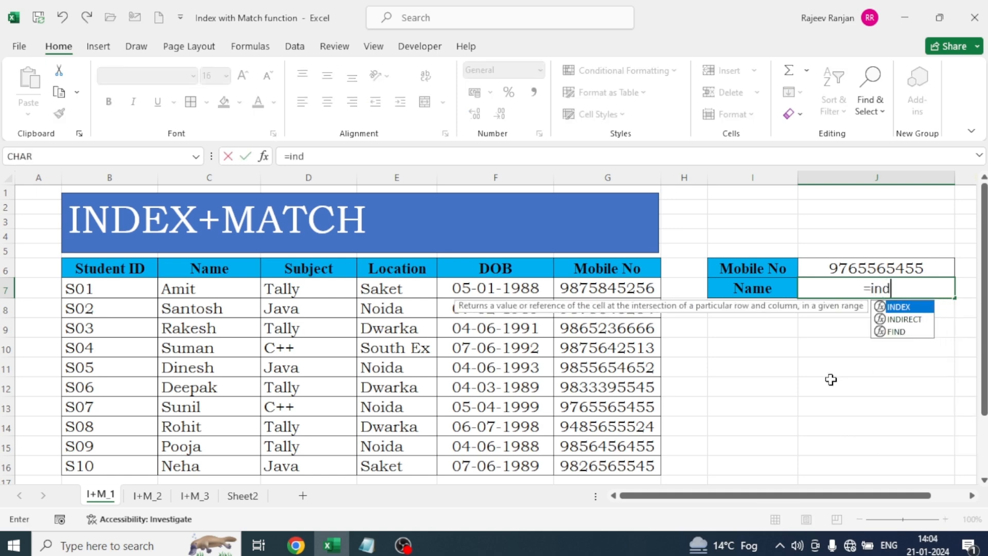
{"action": "key", "text": "Tab"}
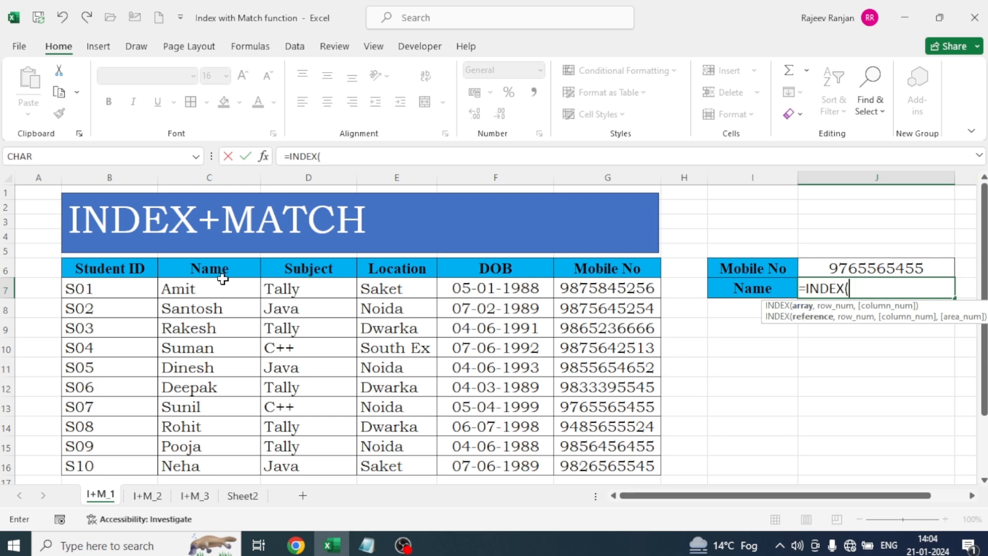
{"action": "left_click_drag", "start_coordinate": [216, 266], "coordinate": [214, 466]}
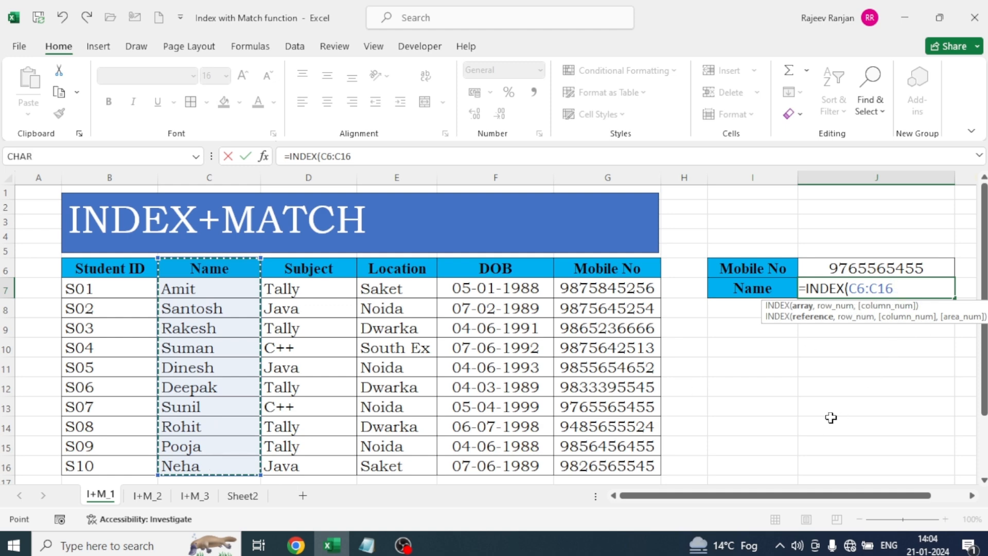
{"action": "type", "text": ","}
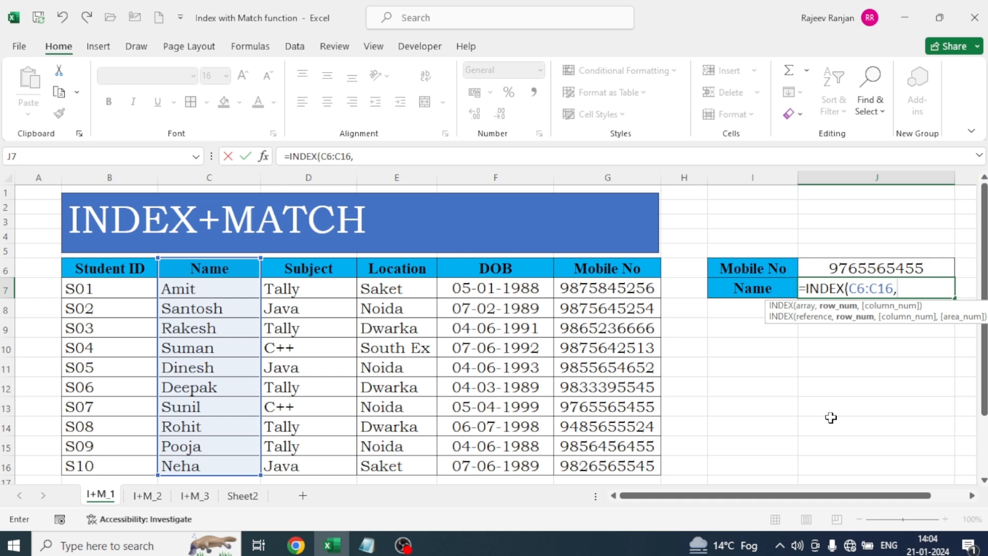
Complete the formula in J7 as =INDEX(C6:C16,MATCH(J6,G6:G16,0)), using an exact match on the mobile number.
{"action": "type", "text": "mat"}
{"action": "key", "text": "Tab"}
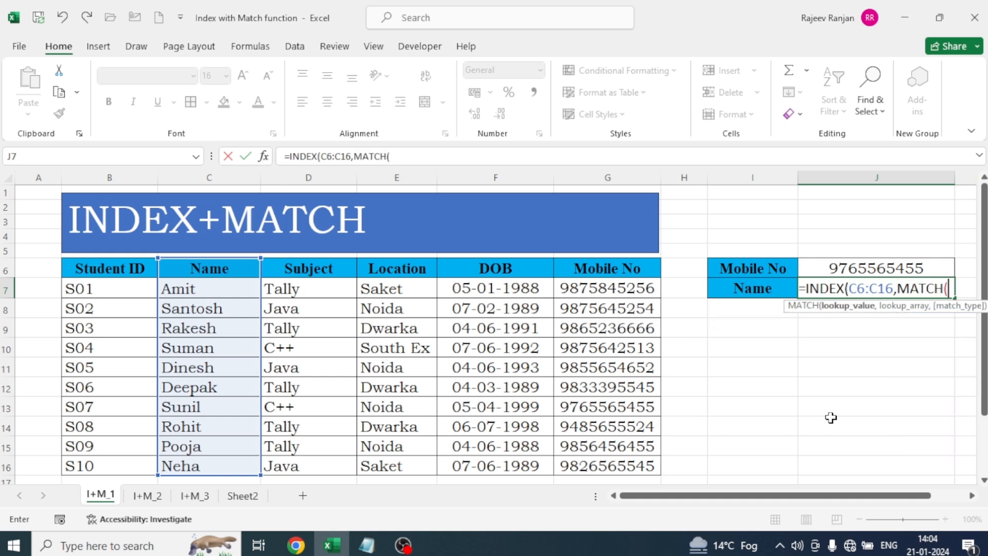
{"action": "left_click", "coordinate": [859, 270]}
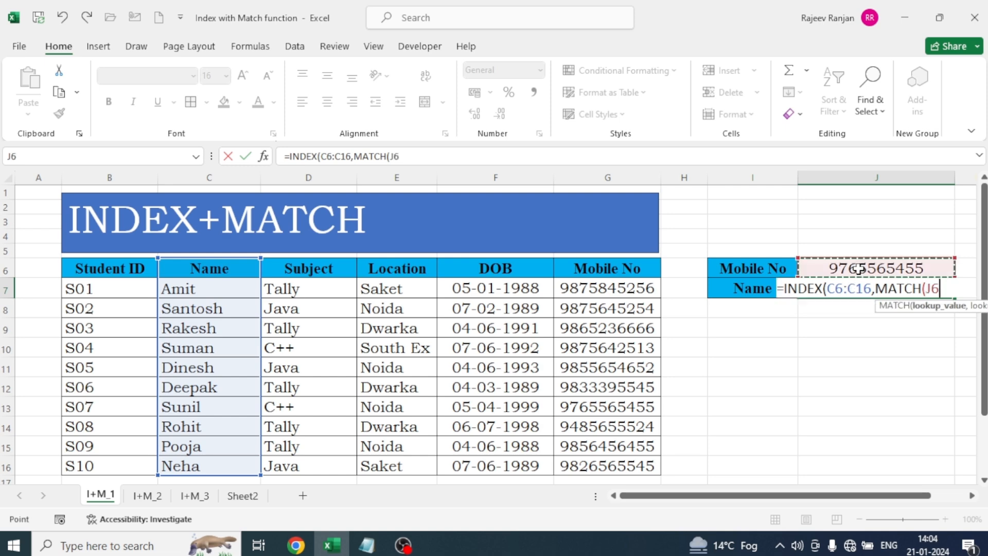
{"action": "type", "text": ","}
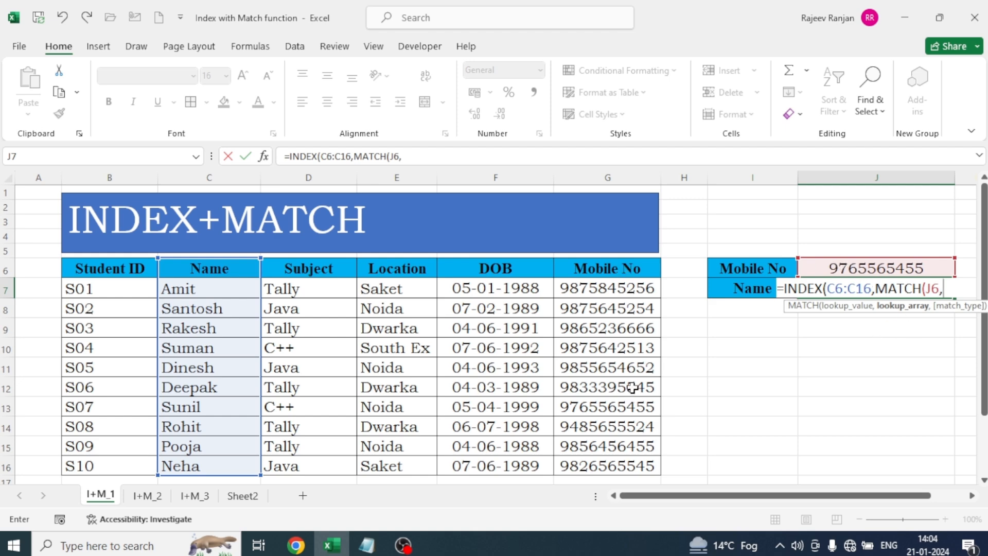
{"action": "left_click_drag", "start_coordinate": [604, 266], "coordinate": [606, 468]}
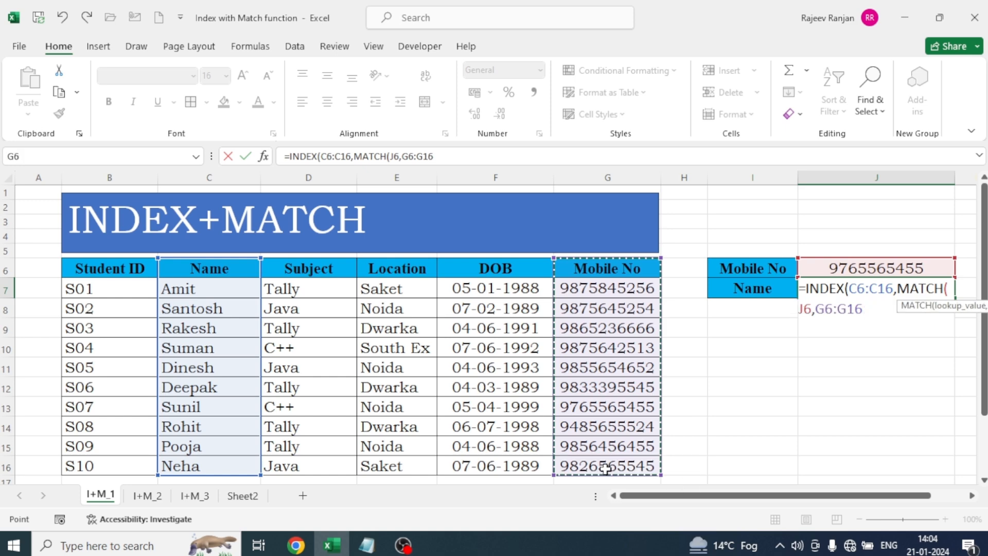
{"action": "type", "text": ","}
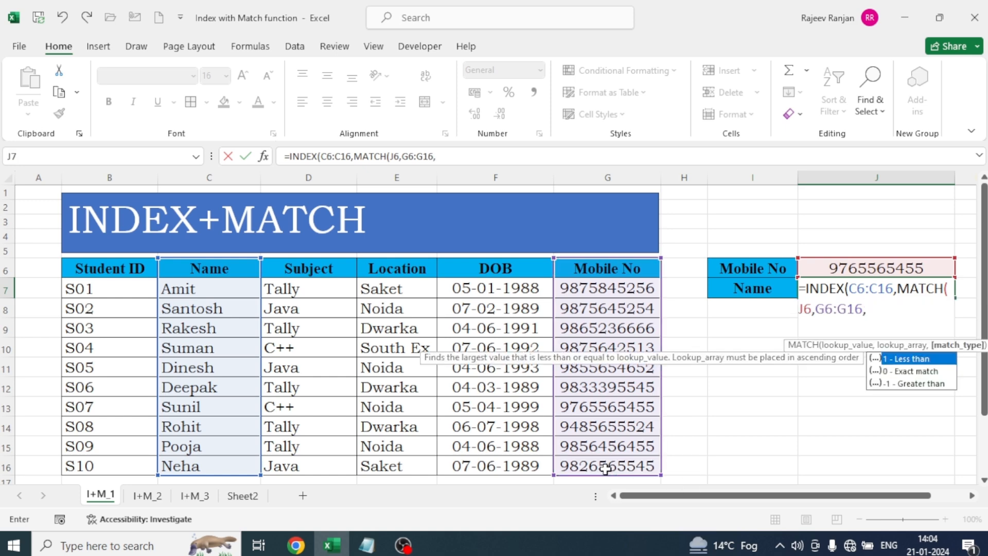
{"action": "type", "text": "0)"}
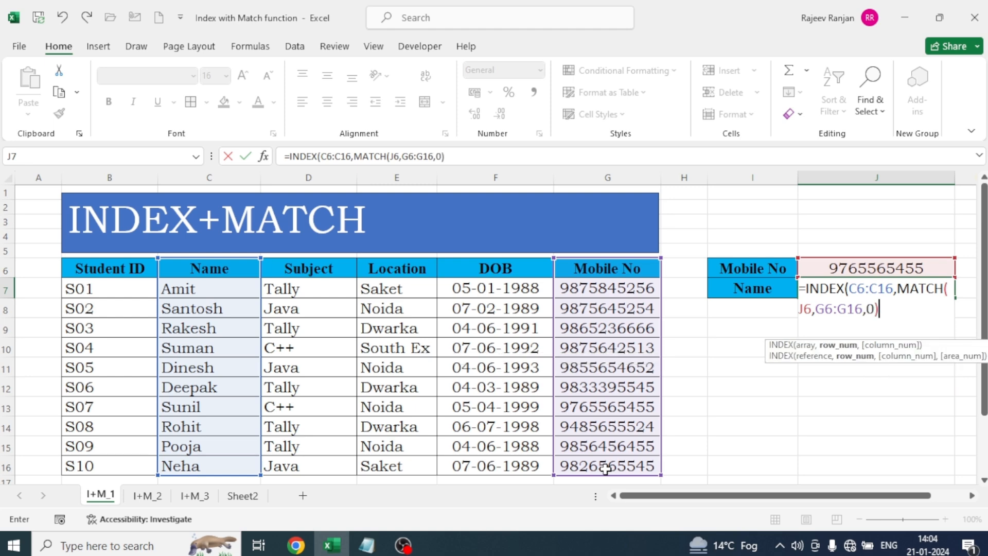
{"action": "type", "text": ")"}
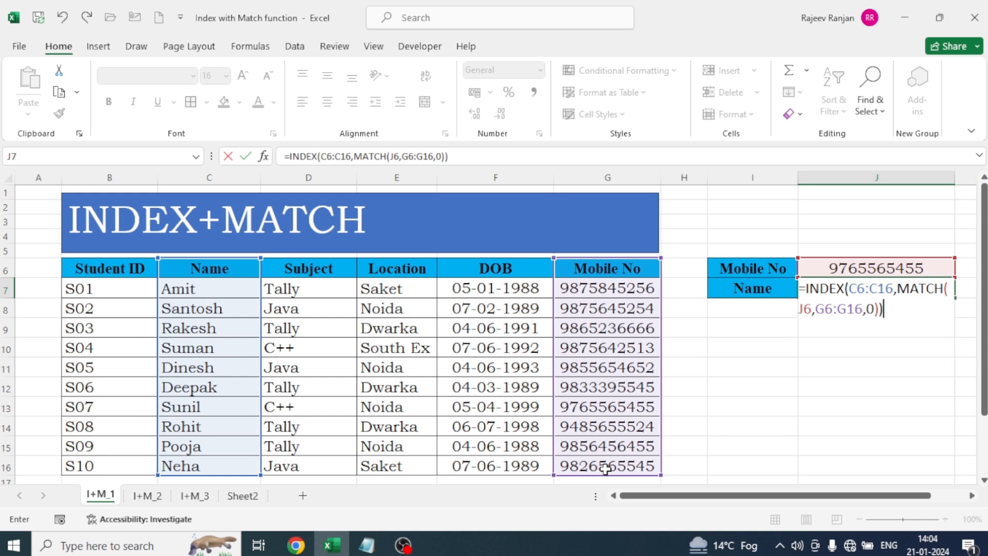
{"action": "key", "text": "Return"}
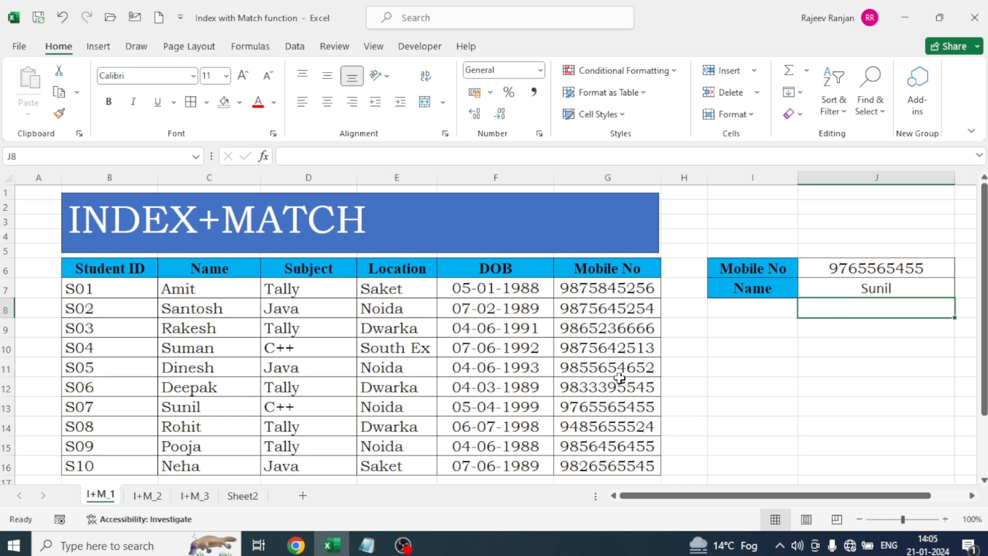
Copy student S03's mobile number from G9 into J6, and check the Name lookup in J7.
{"action": "left_click", "coordinate": [618, 330]}
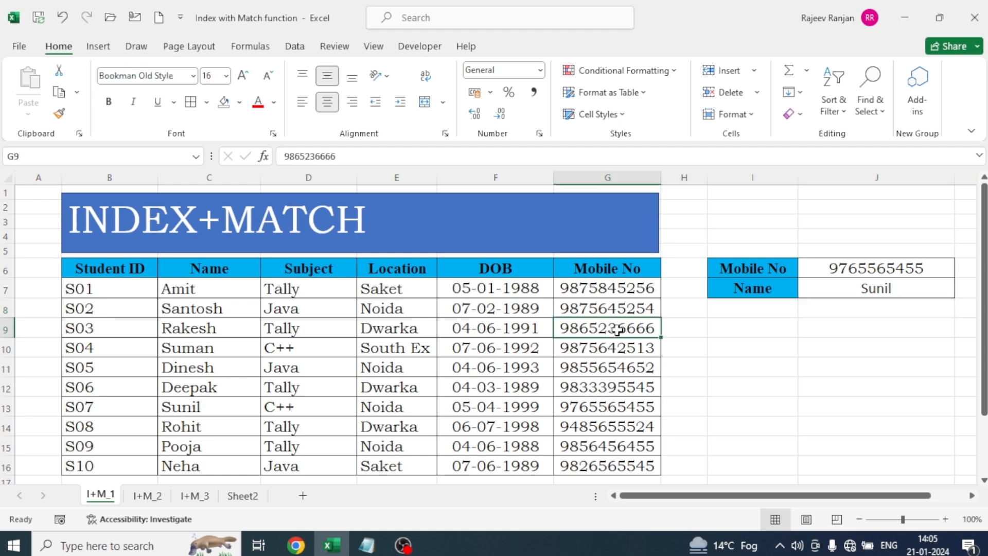
{"action": "key", "text": "ctrl+c"}
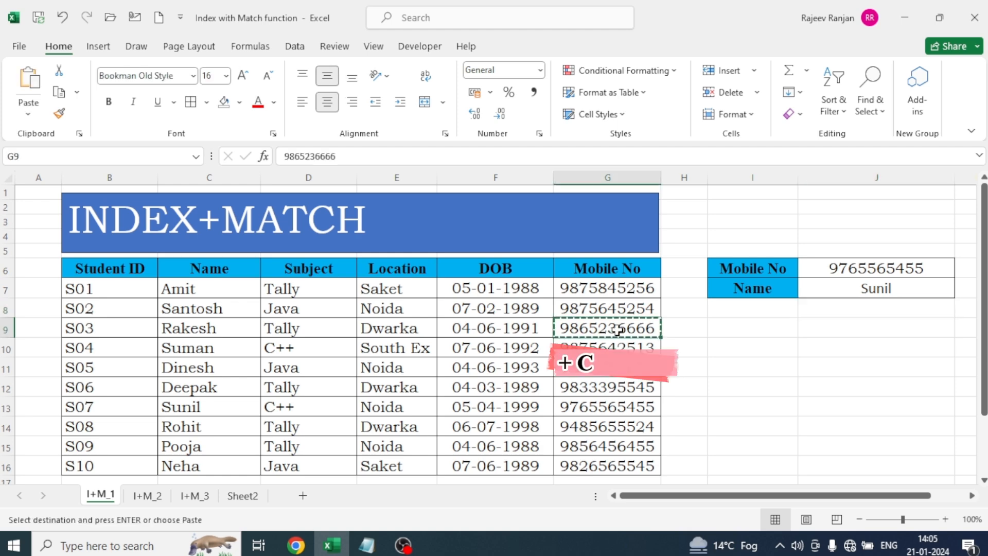
{"action": "left_click", "coordinate": [855, 271]}
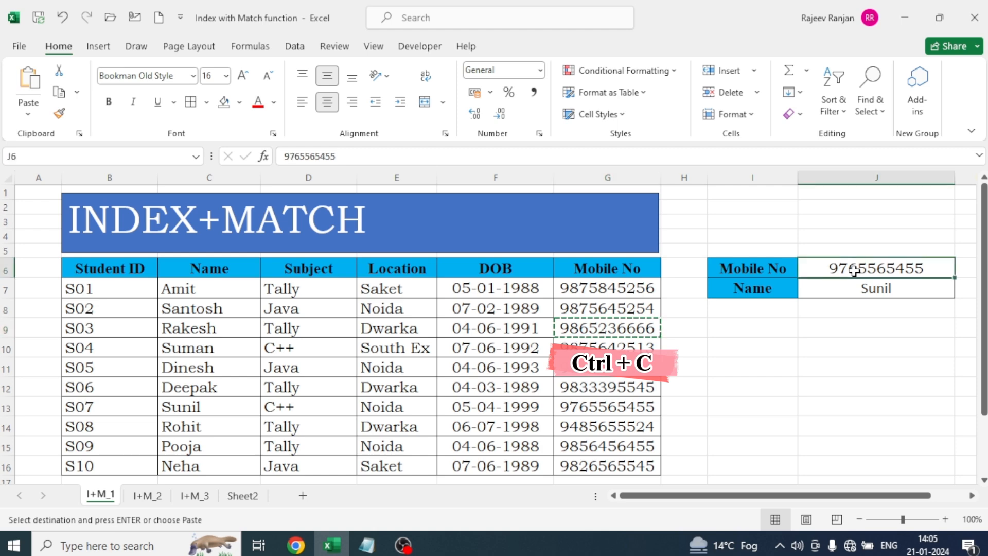
{"action": "key", "text": "ctrl+v"}
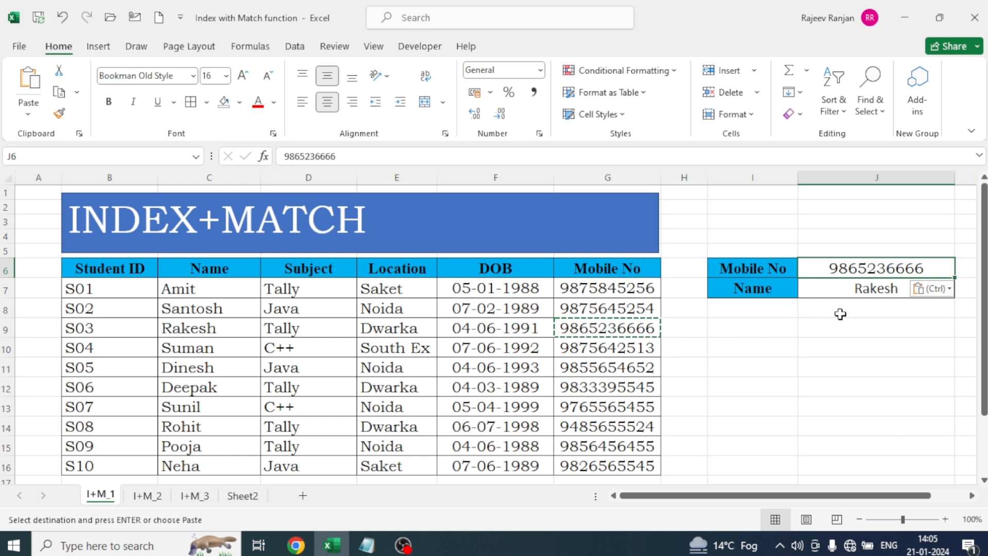
{"action": "key", "text": "Escape"}
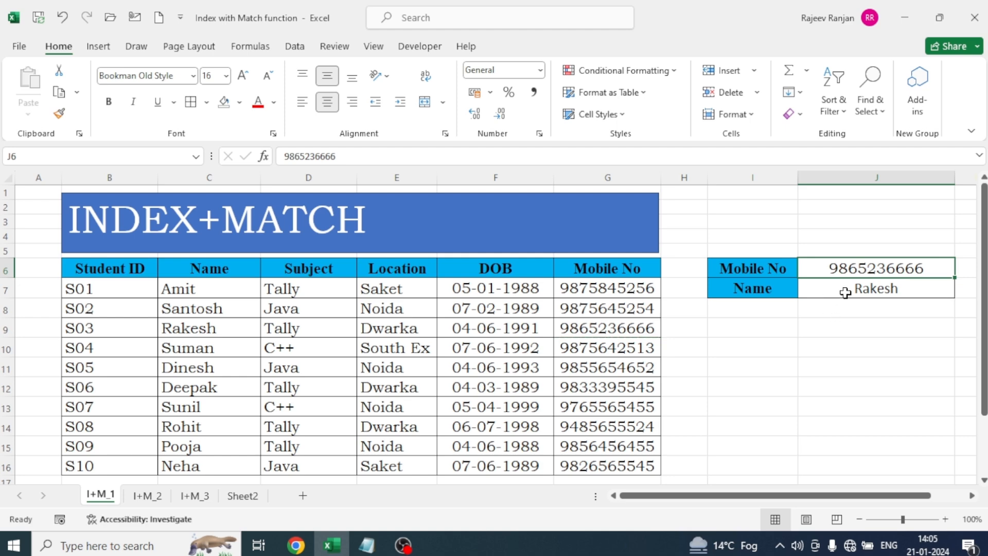
{"action": "left_click", "coordinate": [846, 293]}
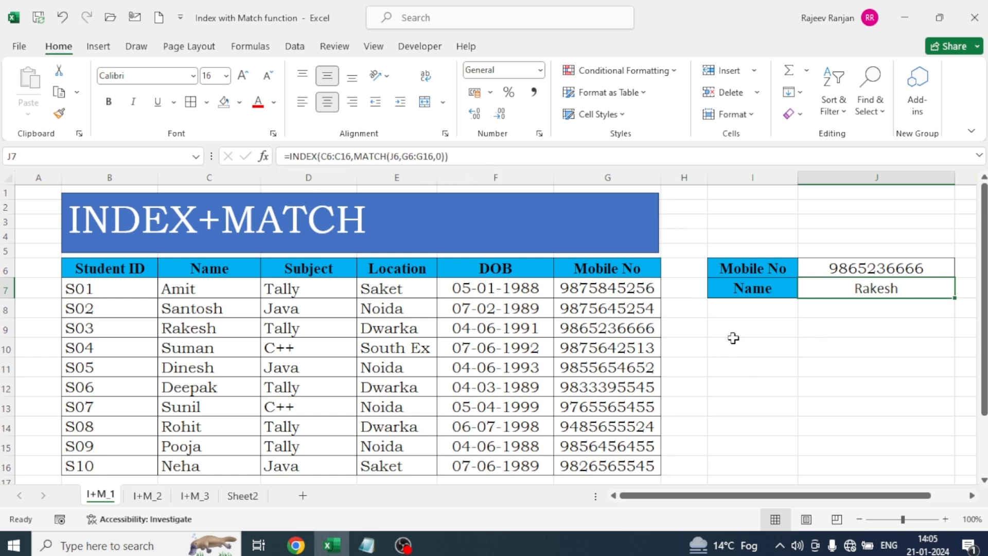
Enter the label "match" in cell I9 below the lookup table.
{"action": "left_click", "coordinate": [750, 337]}
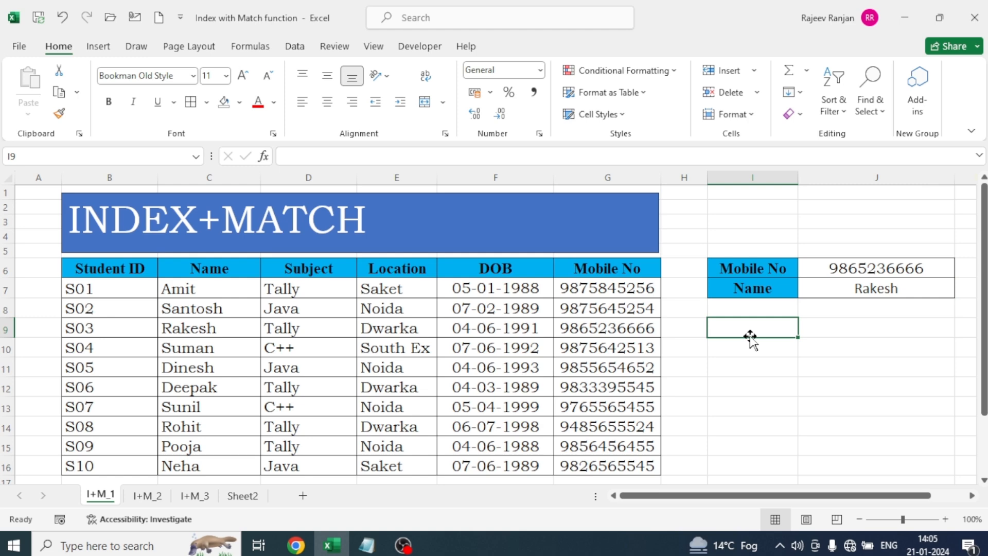
{"action": "type", "text": "ma"}
{"action": "type", "text": "thch"}
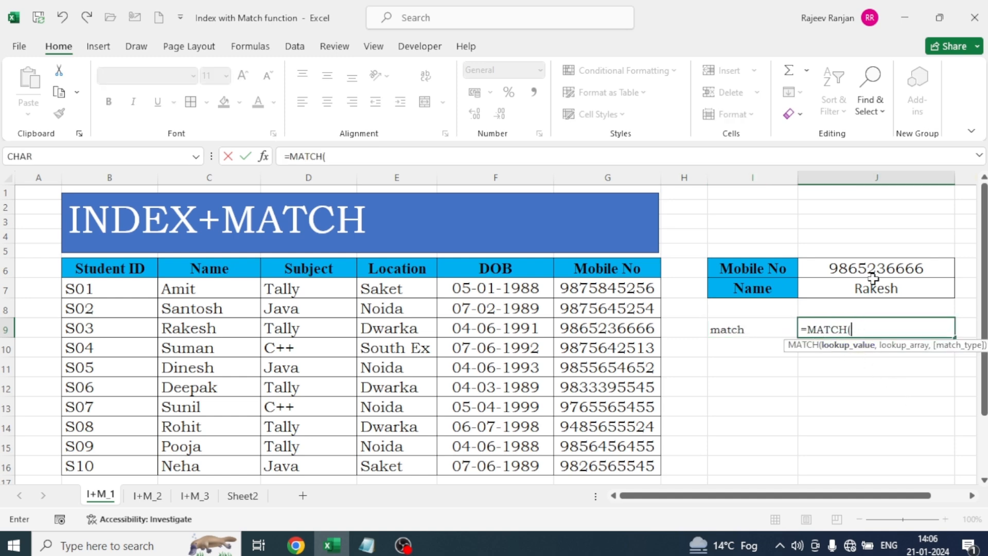
Complete the formula in J9 as =MATCH(J6,G6:G16,0), using an exact match on the mobile number.
{"action": "left_click", "coordinate": [870, 270]}
{"action": "type", "text": ","}
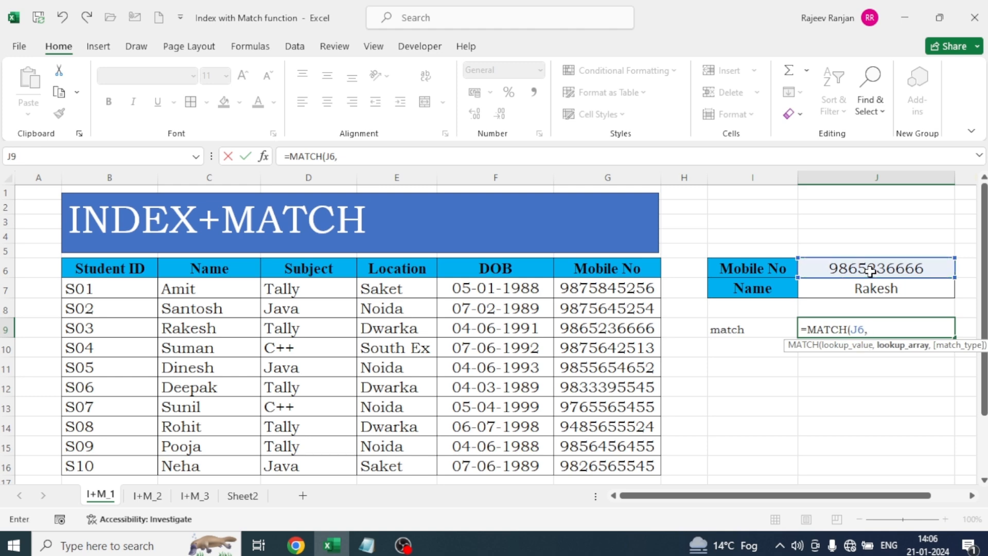
{"action": "left_click_drag", "start_coordinate": [625, 268], "coordinate": [615, 466]}
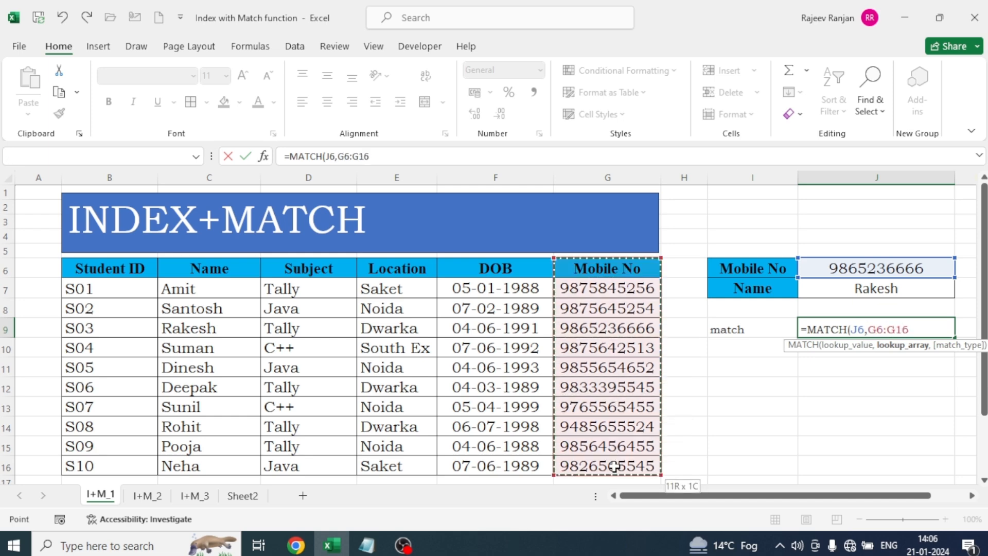
{"action": "type", "text": ","}
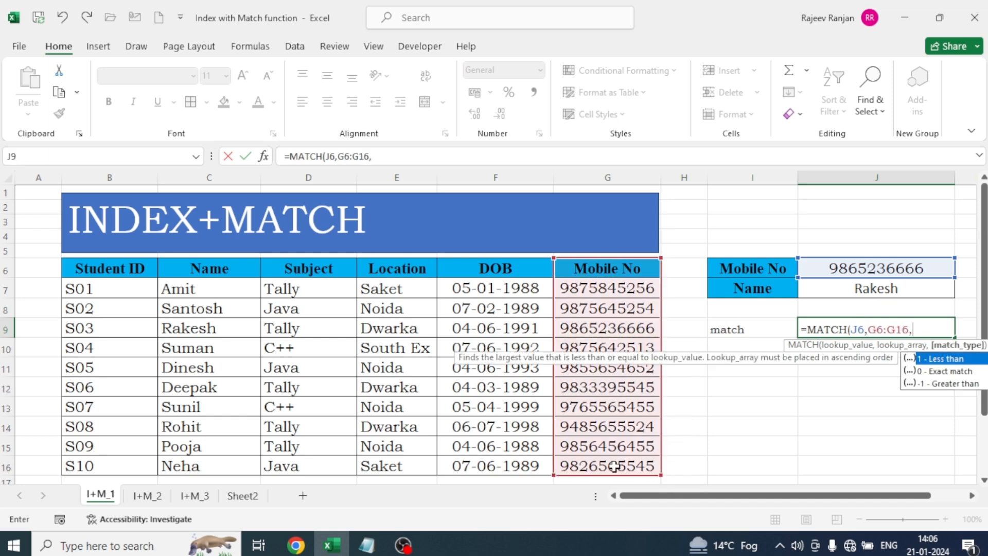
{"action": "type", "text": "0)"}
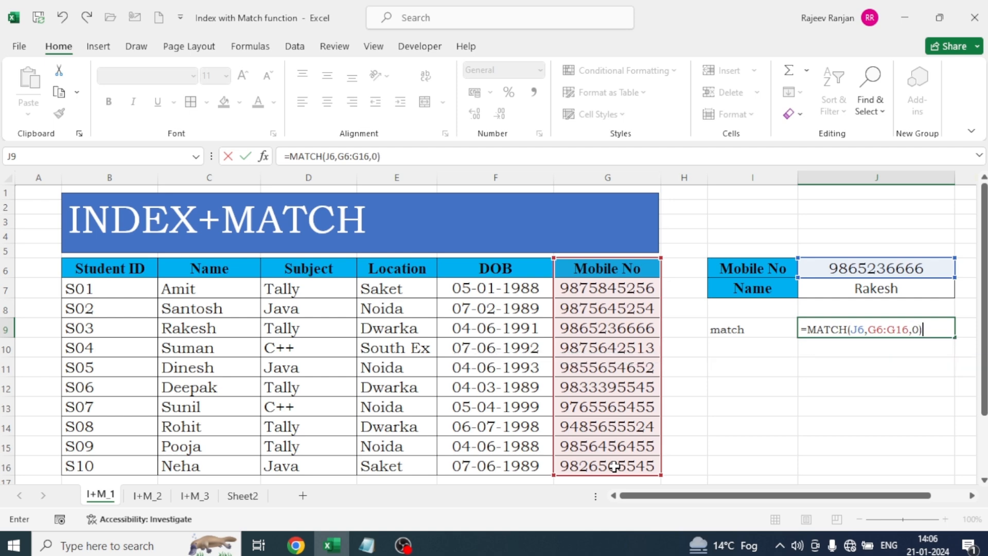
{"action": "key", "text": "Return"}
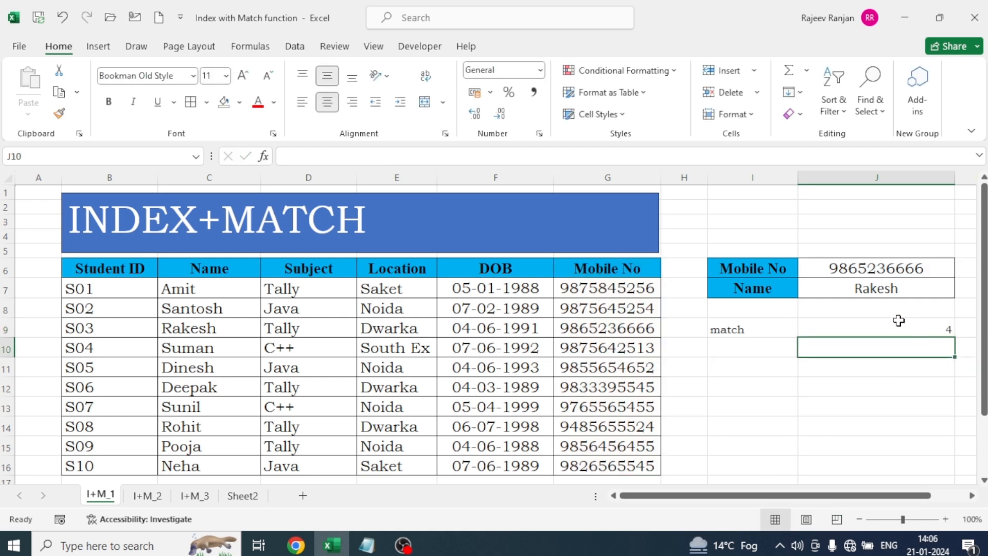
{"action": "left_click", "coordinate": [891, 329]}
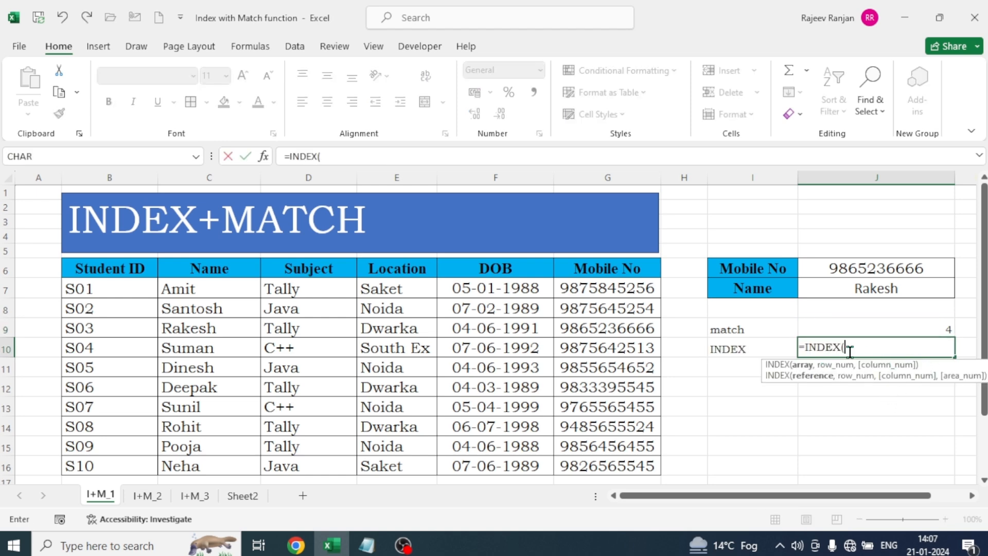
Complete the formula in J10 as =INDEX(C6:C16,J9), and compare it with the combined formula in J7.
{"action": "left_click_drag", "start_coordinate": [207, 273], "coordinate": [208, 466]}
{"action": "type", "text": ","}
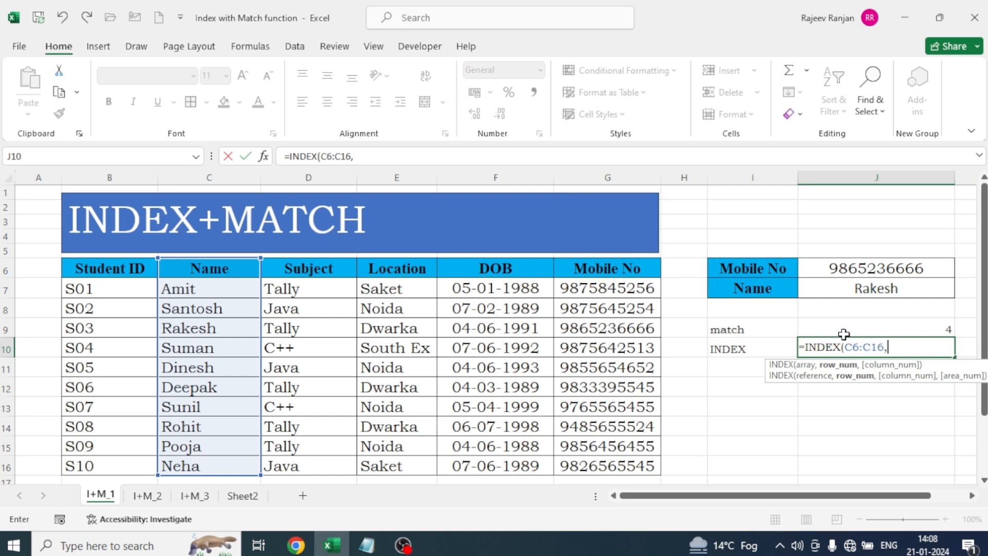
{"action": "left_click", "coordinate": [889, 332]}
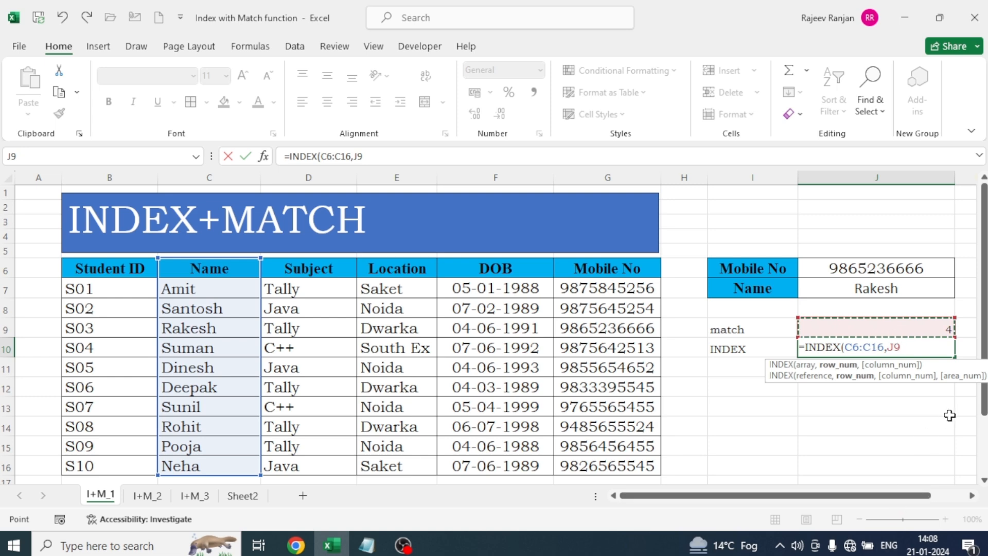
{"action": "type", "text": ")"}
{"action": "key", "text": "Return"}
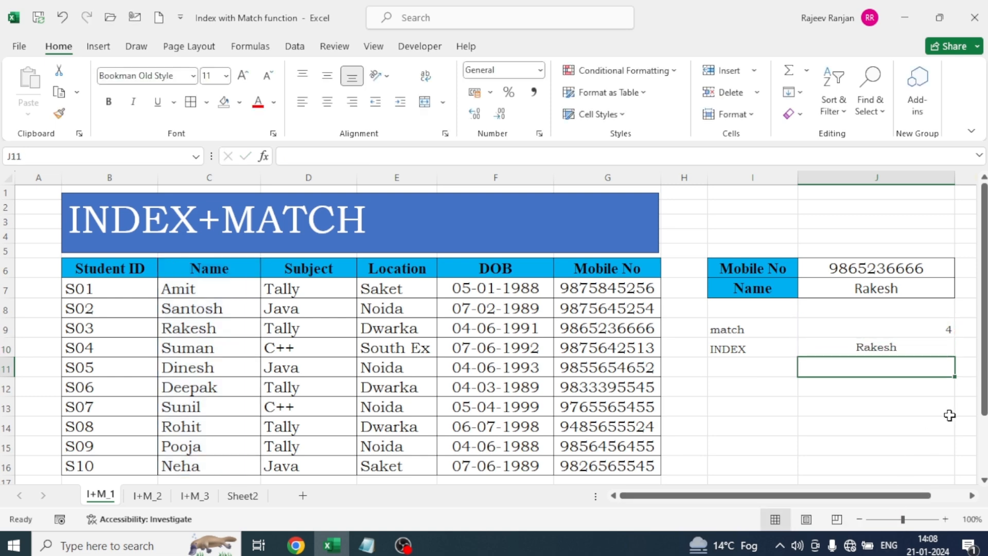
{"action": "key", "text": "Up"}
{"action": "key", "text": "Up"}
{"action": "key", "text": "Up"}
{"action": "key", "text": "Up"}
{"action": "left_click", "coordinate": [869, 349]}
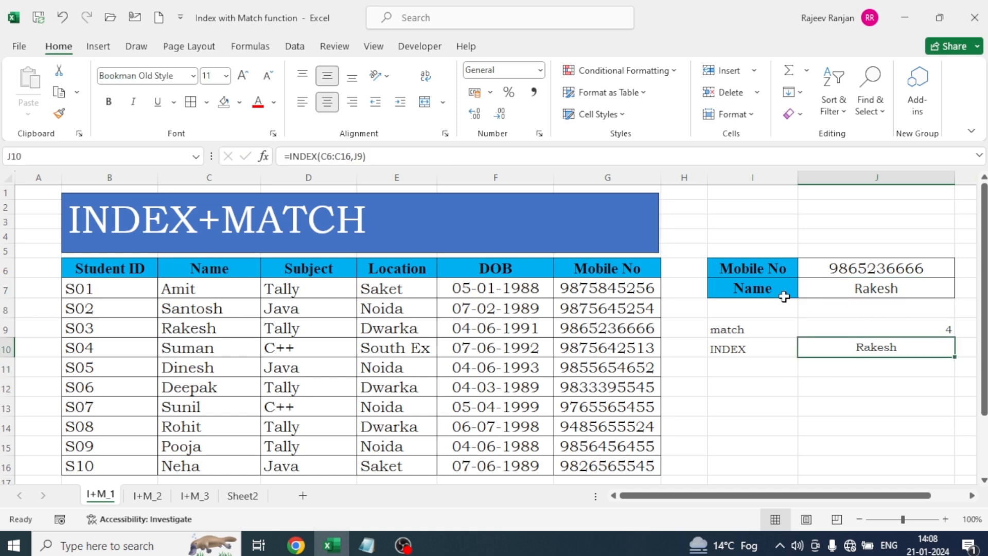
{"action": "left_click", "coordinate": [872, 293]}
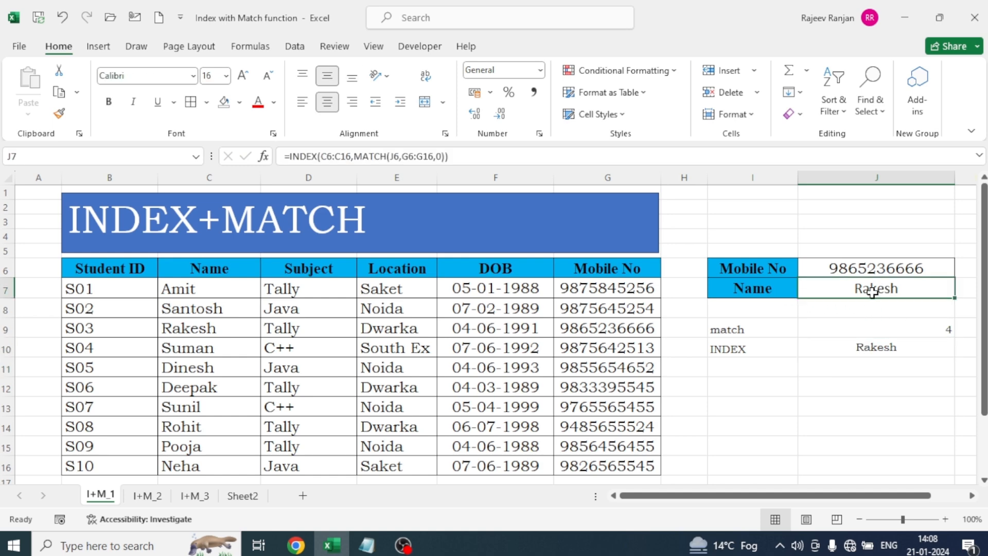
Copy student S05's mobile number from G11 into J6, and check the lookup results below it.
{"action": "left_click", "coordinate": [611, 366]}
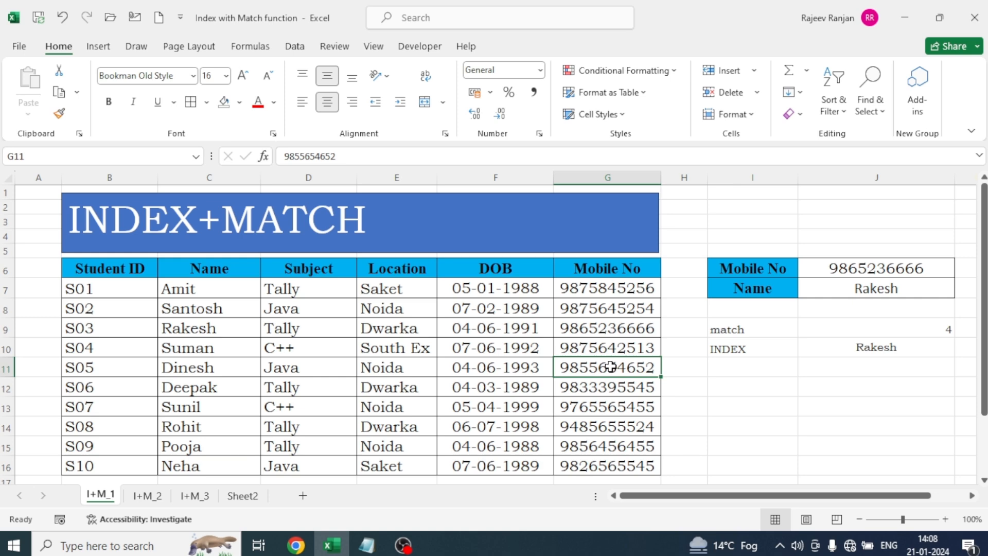
{"action": "key", "text": "ctrl+c"}
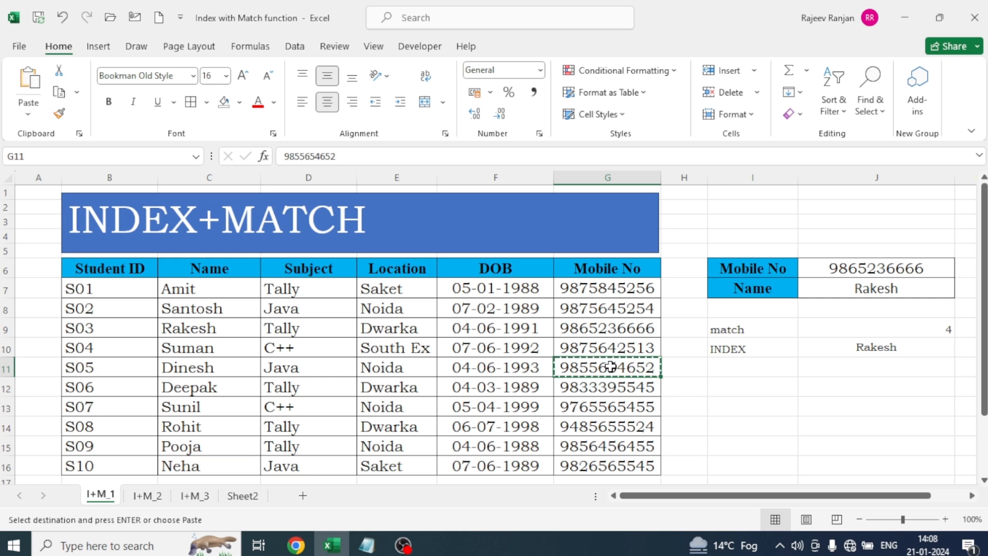
{"action": "left_click", "coordinate": [861, 266]}
{"action": "key", "text": "ctrl"}
{"action": "key", "text": "ctrl+v"}
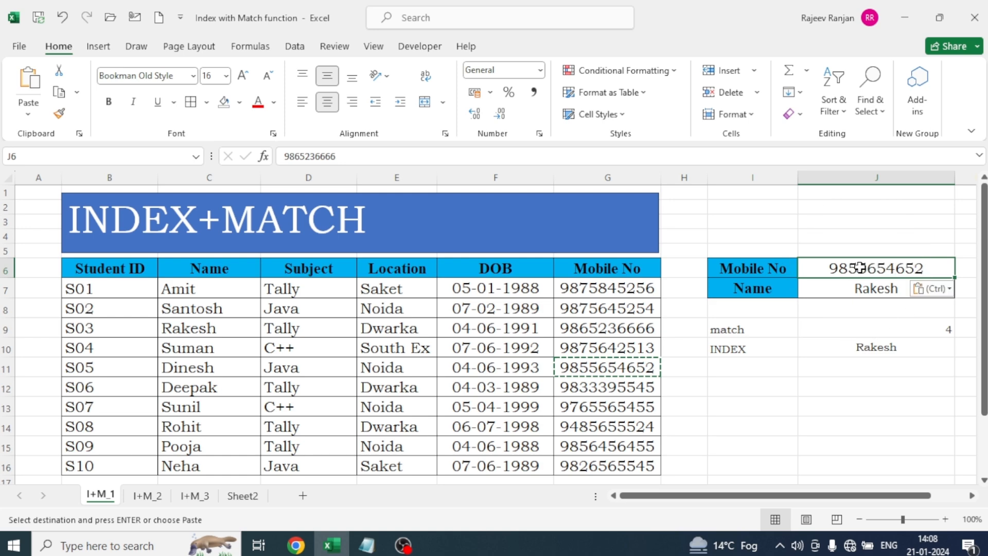
{"action": "left_click", "coordinate": [956, 409]}
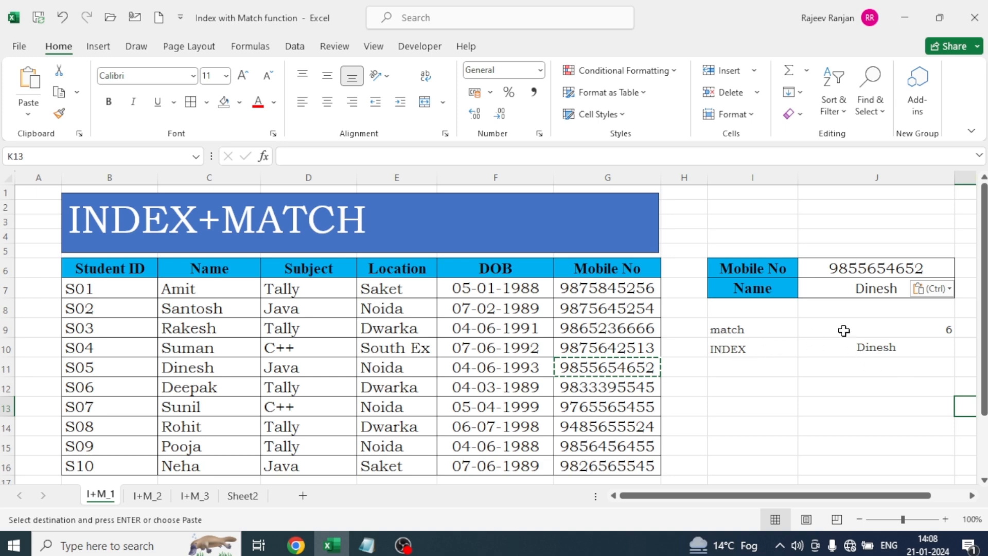
{"action": "left_click", "coordinate": [795, 390]}
{"action": "key", "text": "Escape"}
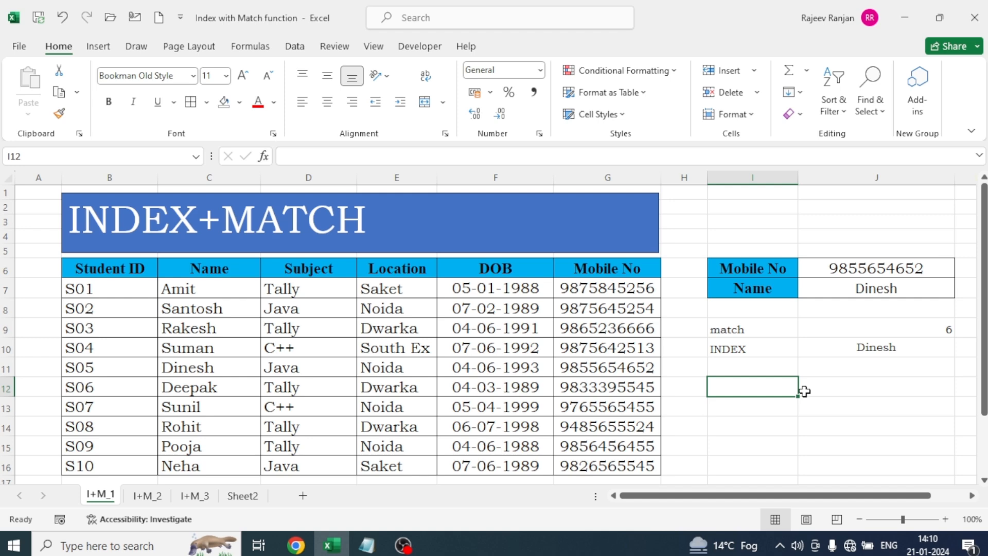
Begin an INDEX formula in J12 with the Location column E6:E16 as its array and a nested MATCH for the row.
{"action": "left_click", "coordinate": [824, 388]}
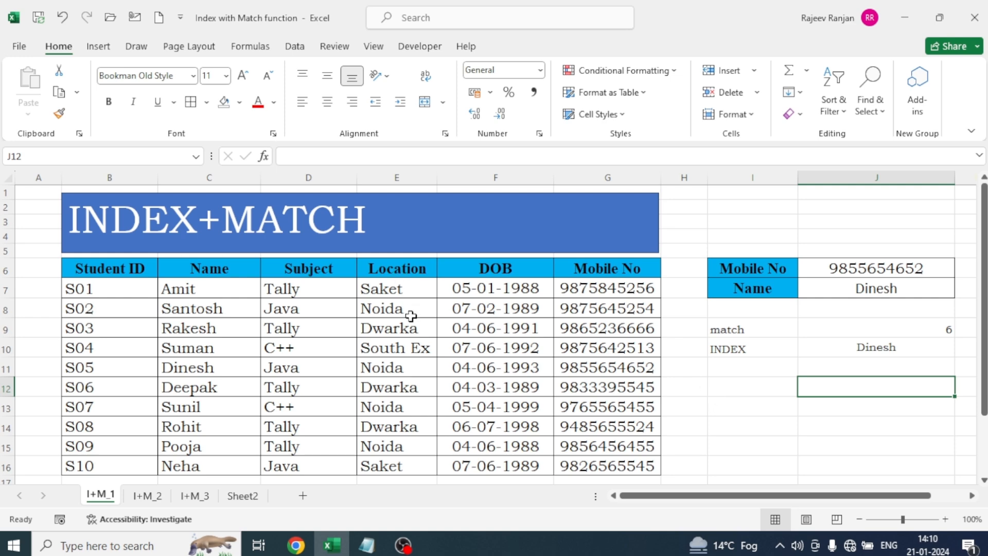
{"action": "type", "text": "="}
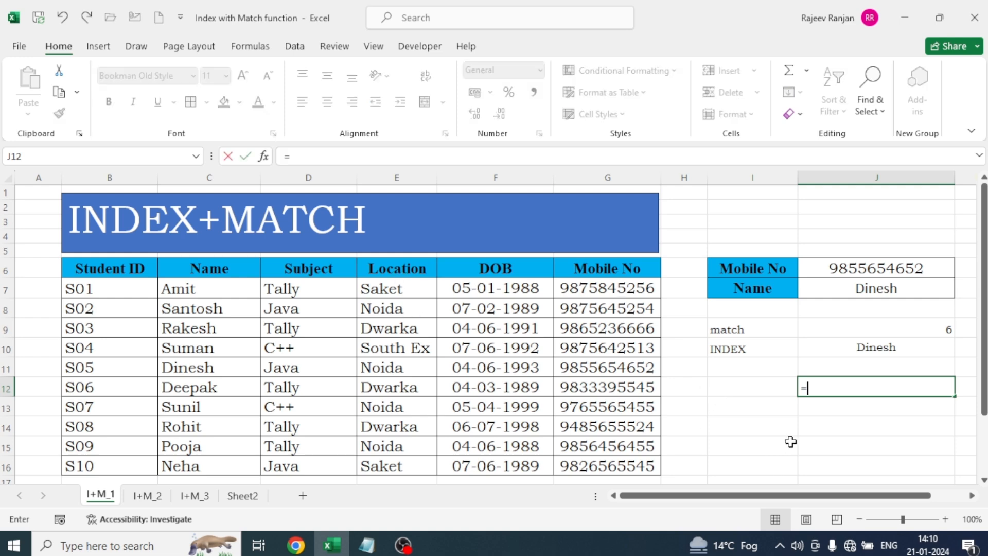
{"action": "type", "text": "in"}
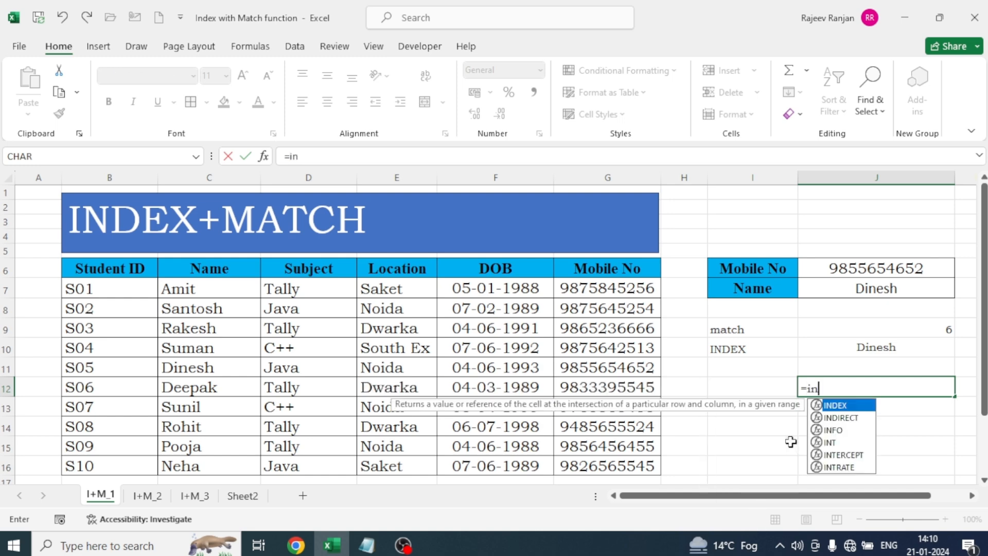
{"action": "type", "text": "d"}
{"action": "key", "text": "Tab"}
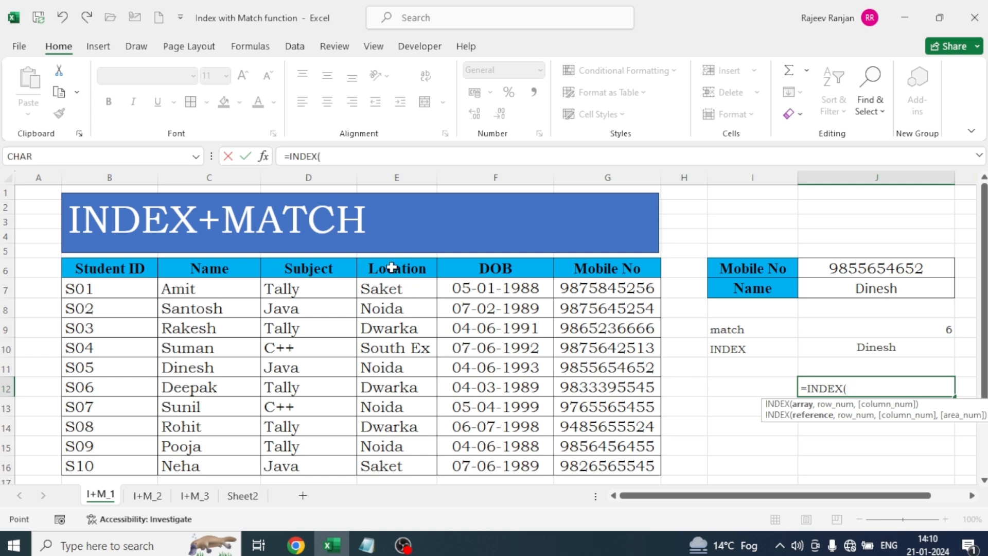
{"action": "left_click_drag", "start_coordinate": [391, 265], "coordinate": [385, 465]}
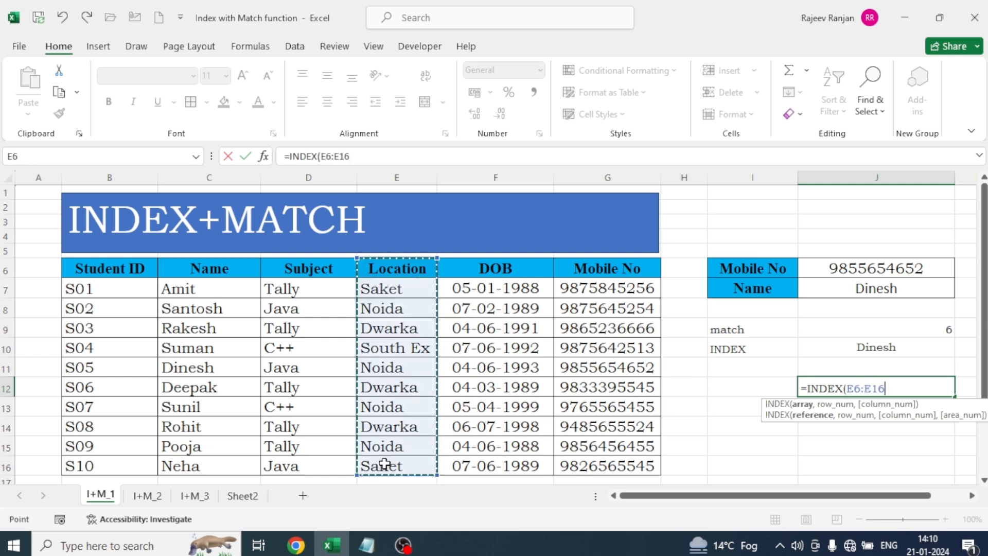
{"action": "type", "text": ",ma"}
{"action": "key", "text": "Tab"}
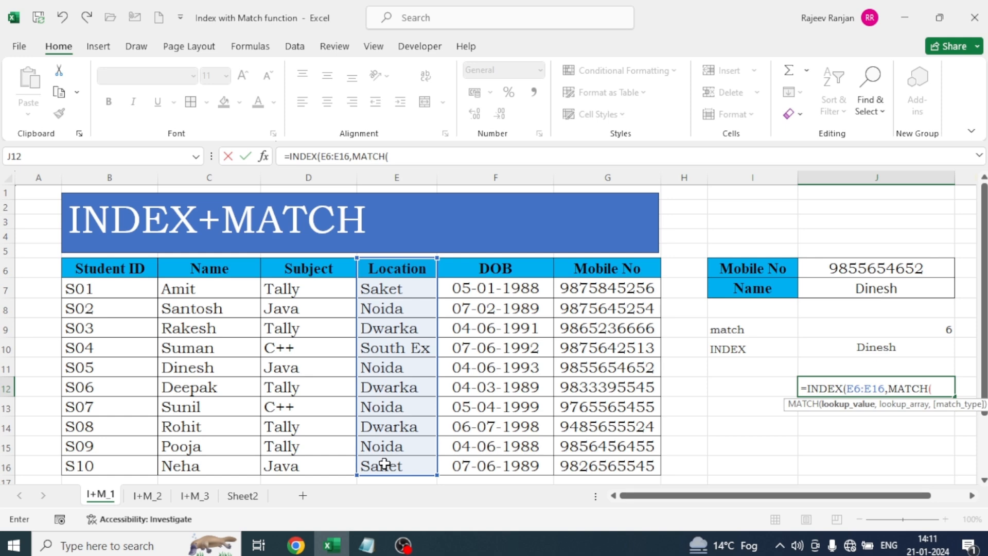
Complete the formula in J12 as =INDEX(E6:E16,MATCH(J6,G6:G16,0)), and check it.
{"action": "left_click", "coordinate": [860, 270]}
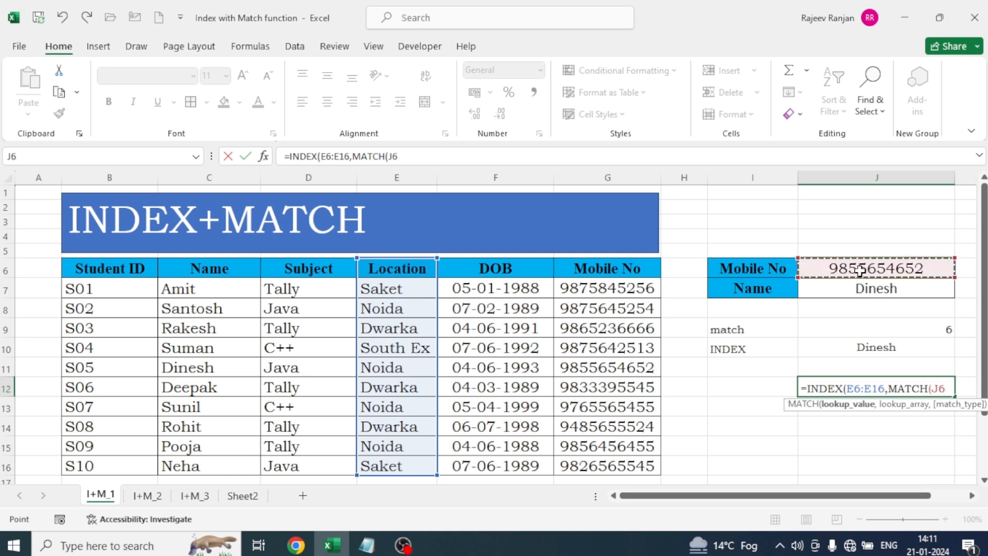
{"action": "type", "text": ","}
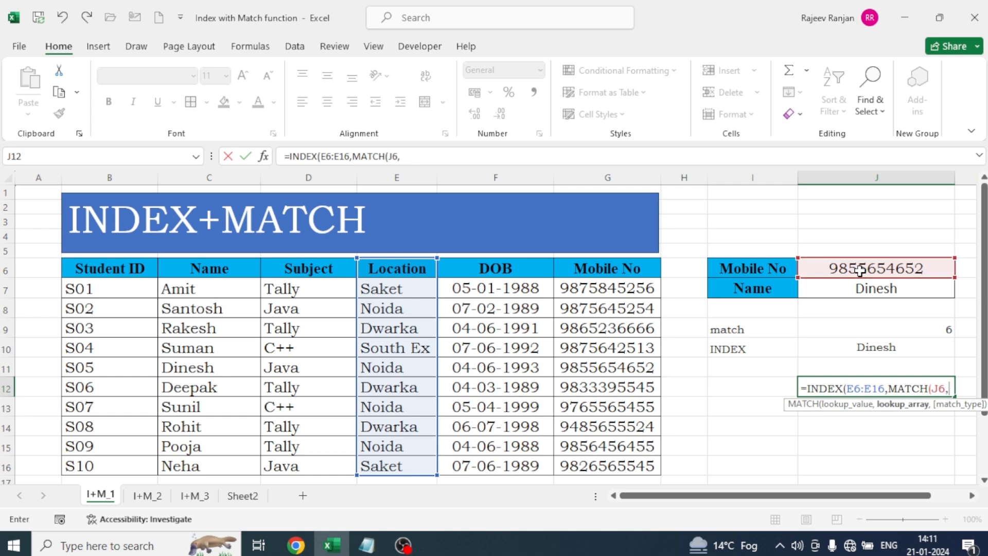
{"action": "left_click_drag", "start_coordinate": [595, 271], "coordinate": [608, 462]}
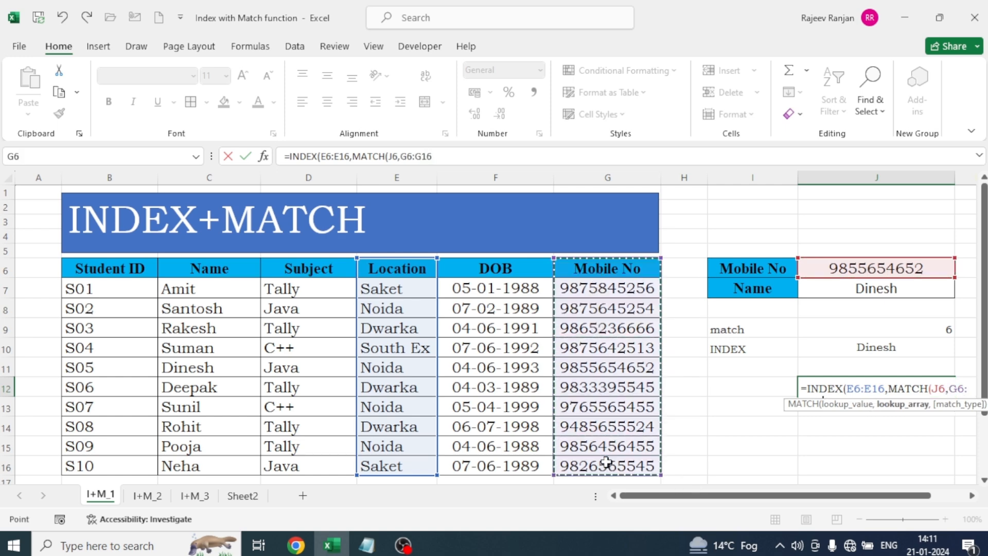
{"action": "type", "text": ","}
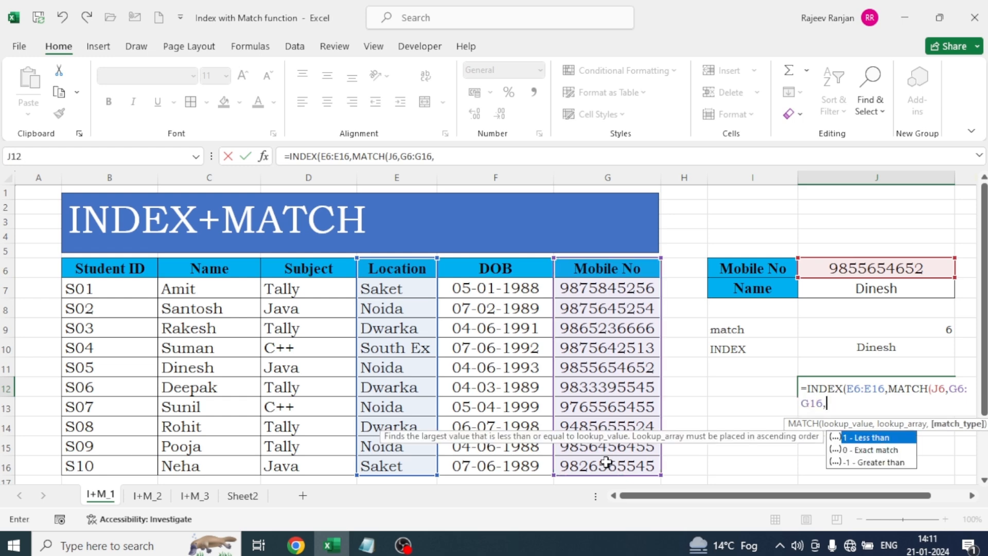
{"action": "type", "text": "0)"}
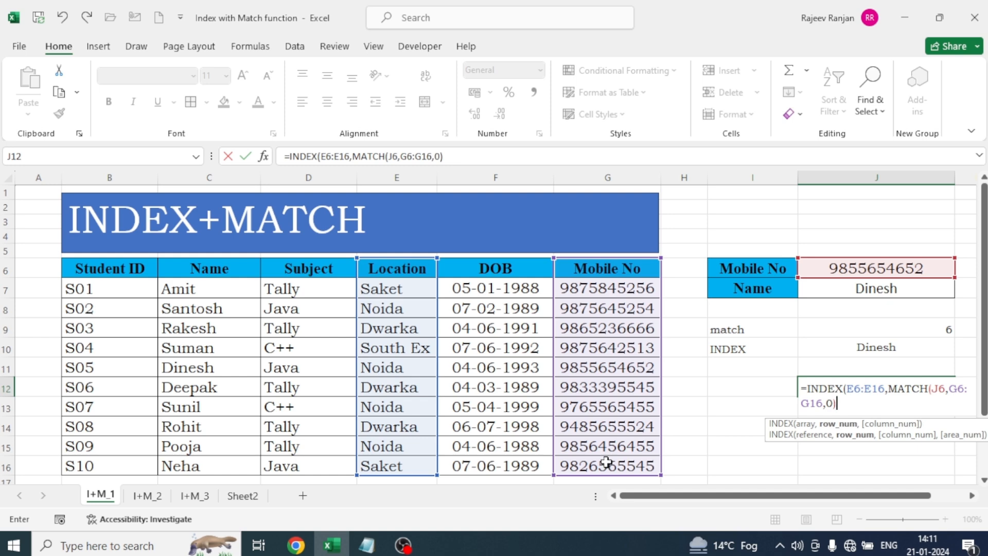
{"action": "type", "text": ")"}
{"action": "key", "text": "Return"}
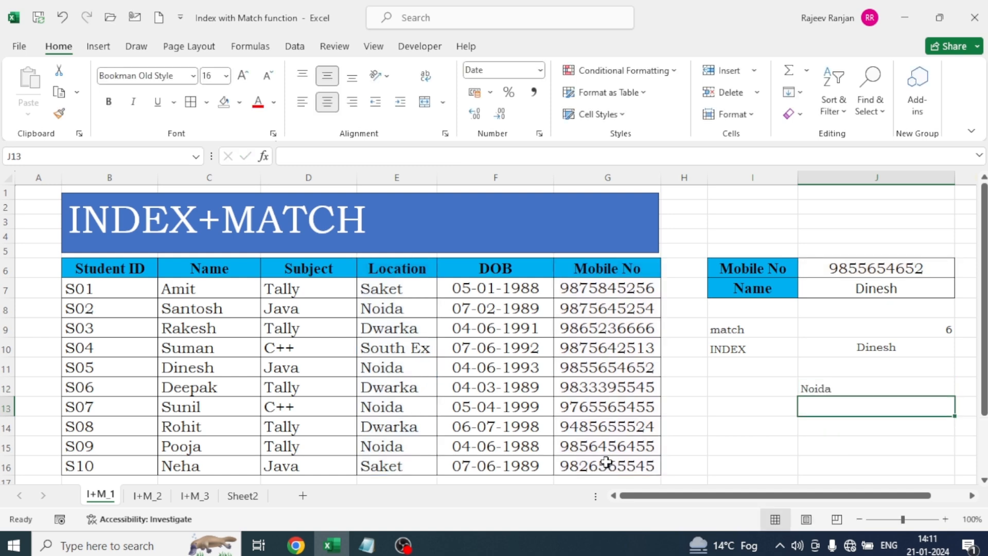
{"action": "left_click", "coordinate": [824, 389]}
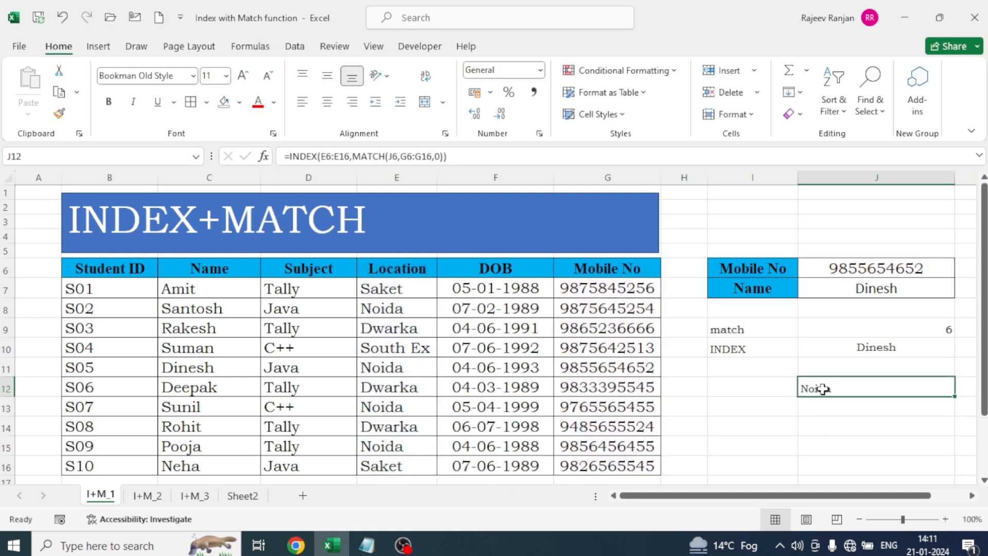
Enter the label "Location" in cell I12 beside the new lookup formula.
{"action": "left_click", "coordinate": [742, 384]}
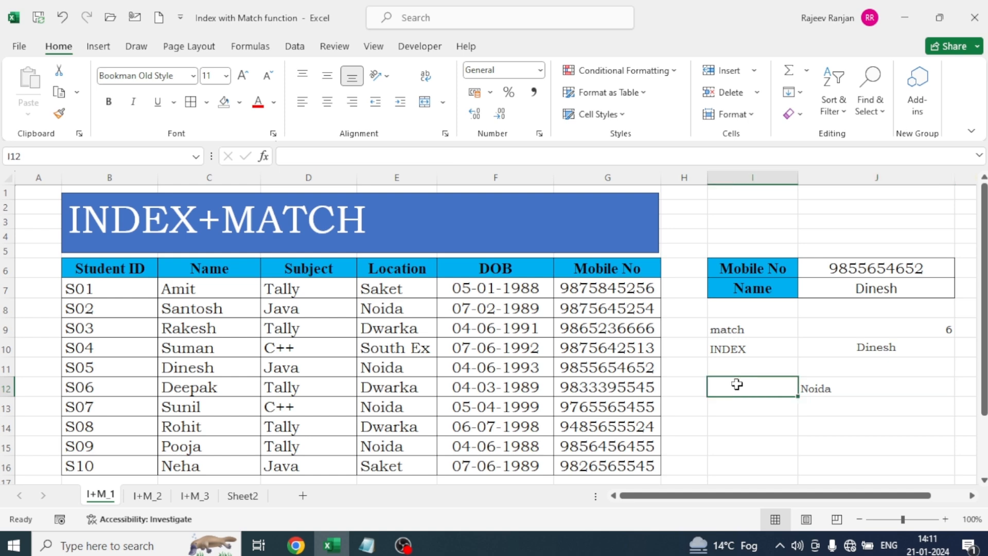
{"action": "type", "text": "Location"}
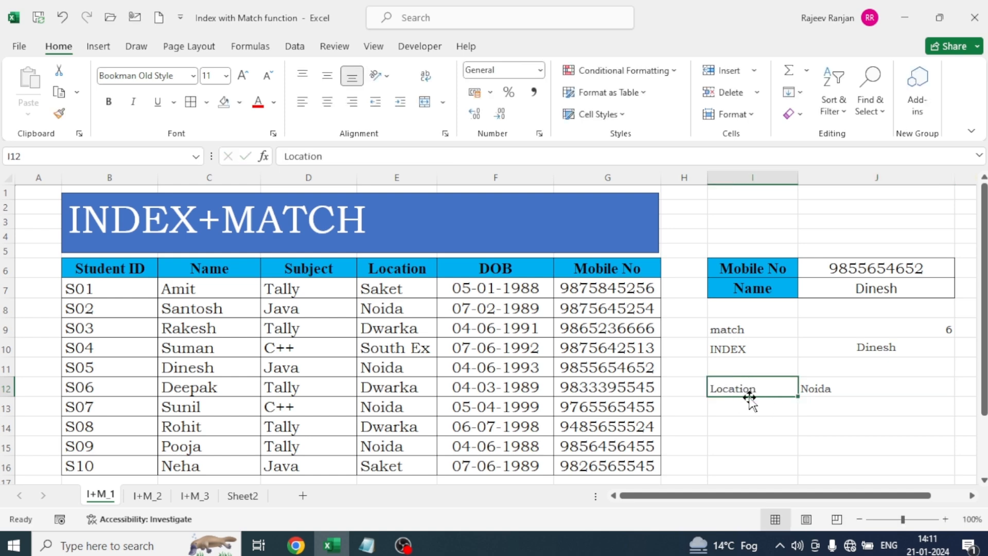
{"action": "left_click", "coordinate": [839, 389]}
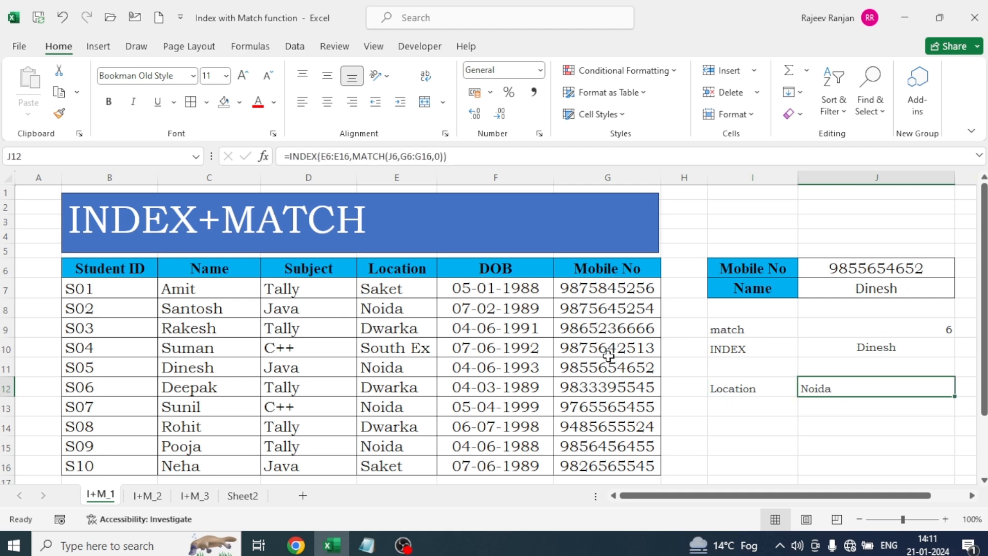
Copy student S07's mobile number from G13 into J6, and check the Location formula in J12.
{"action": "left_click", "coordinate": [611, 406]}
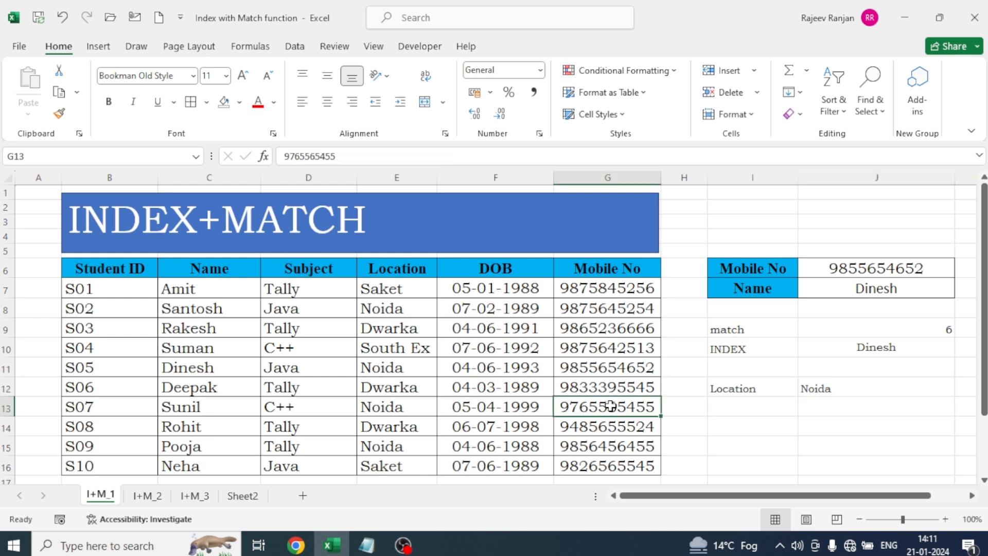
{"action": "key", "text": "ctrl+c"}
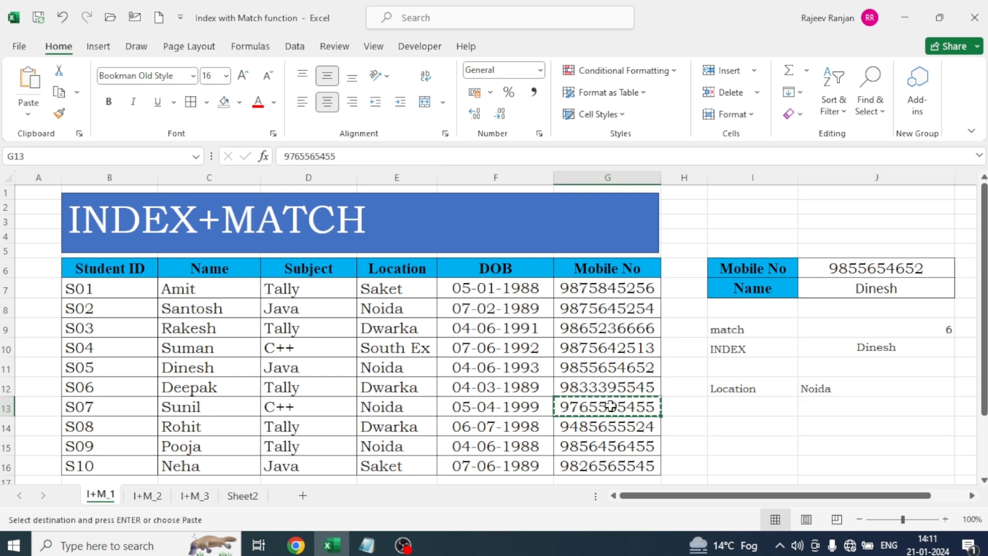
{"action": "left_click", "coordinate": [860, 268]}
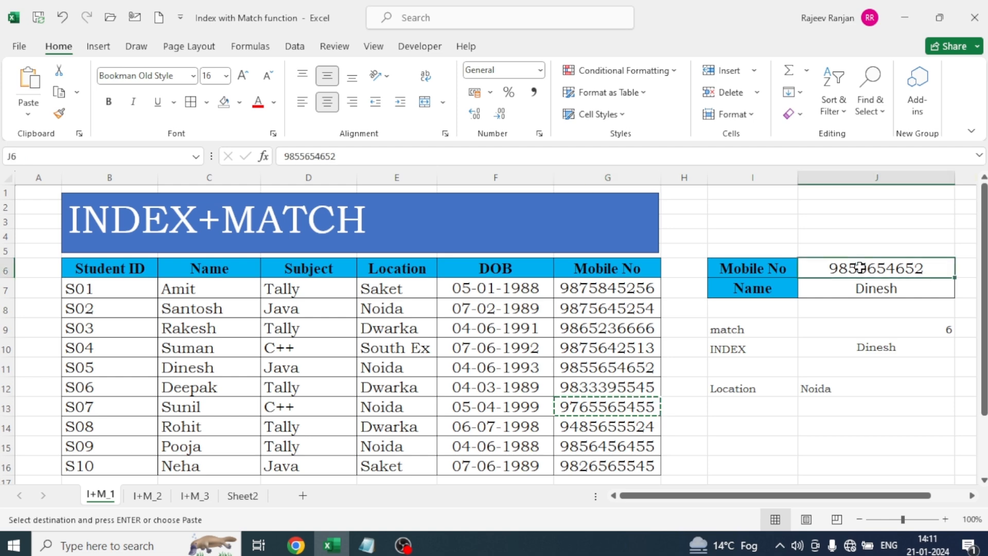
{"action": "key", "text": "ctrl+v"}
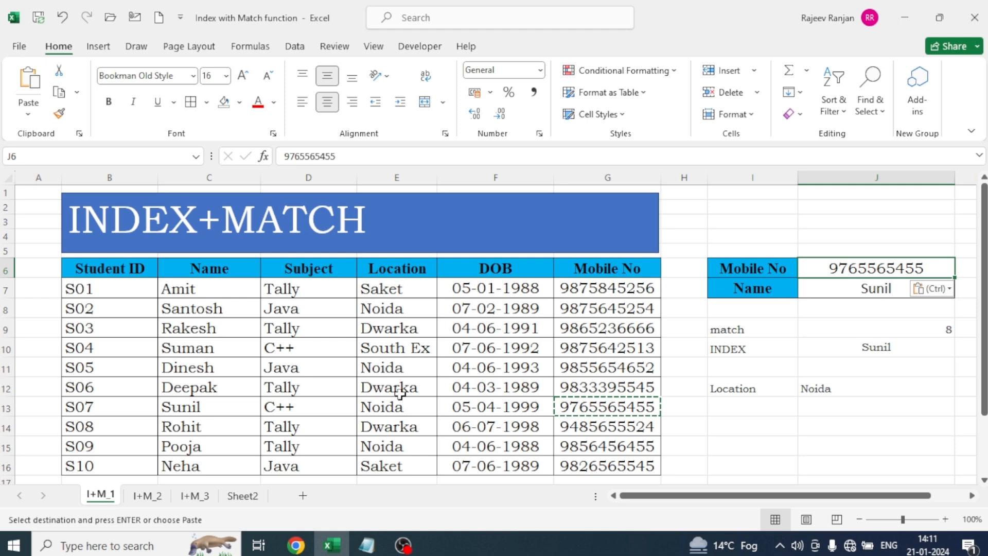
{"action": "left_click", "coordinate": [835, 389]}
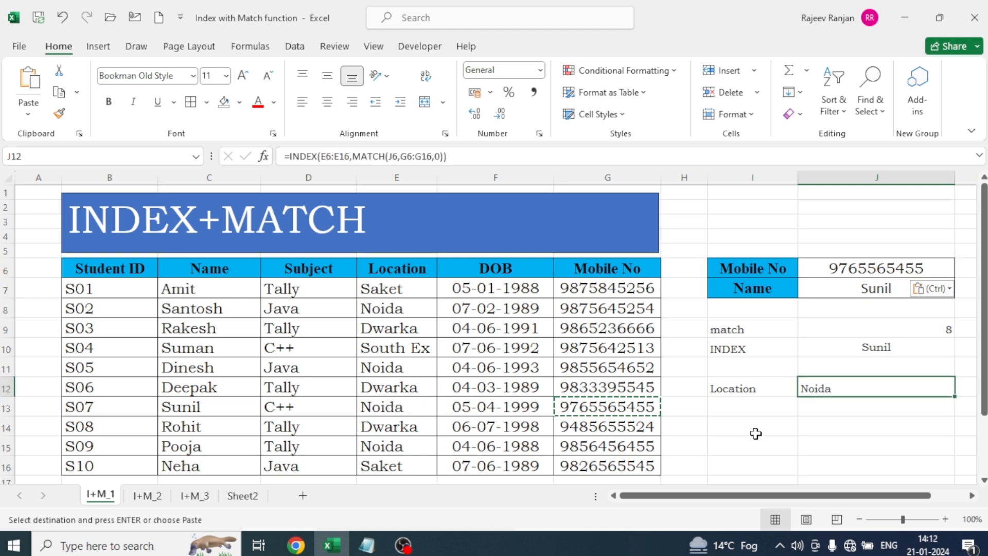
On sheet I+M_2, clear all contents, formats and validation from the Mobile No and Field Name input cells J6:J7.
{"action": "left_click", "coordinate": [149, 495]}
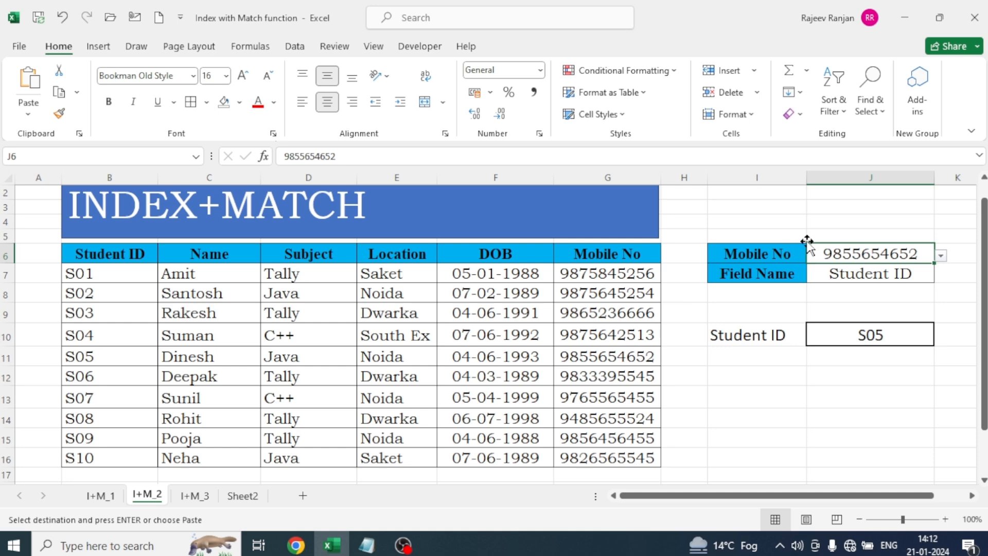
{"action": "left_click_drag", "start_coordinate": [844, 256], "coordinate": [855, 274]}
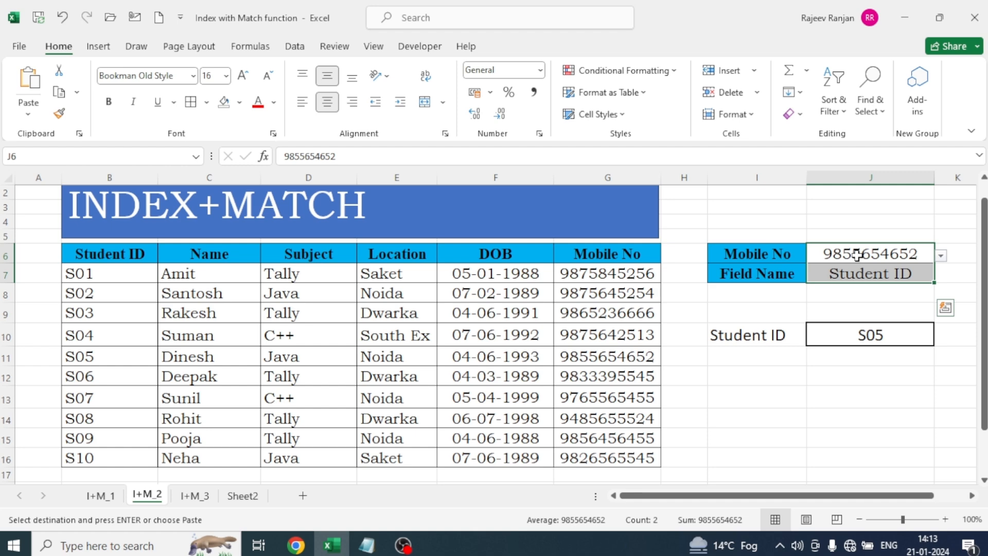
{"action": "left_click", "coordinate": [801, 118]}
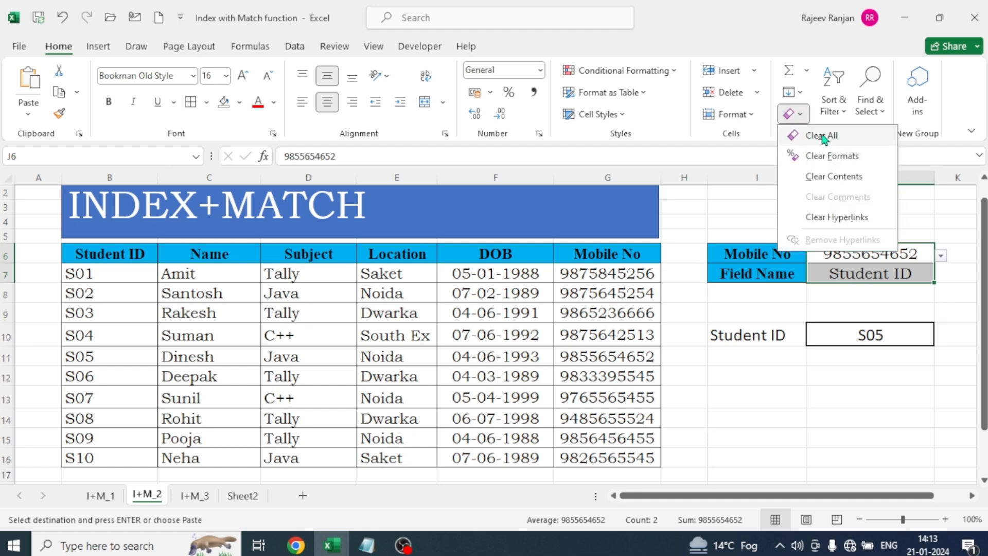
{"action": "key", "text": "Escape"}
{"action": "key", "text": "ctrl+z"}
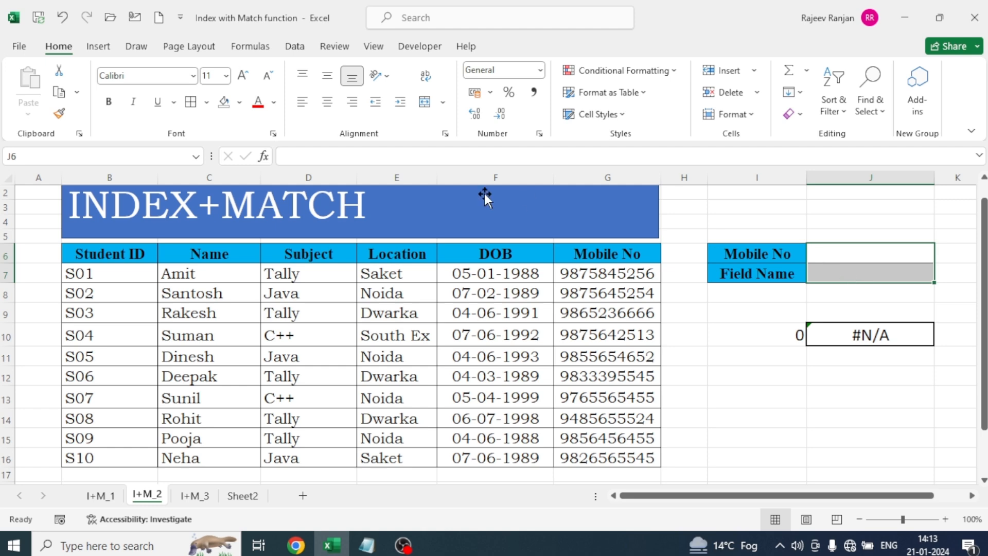
Format cells J6:J7 with the Bookman Old Style font at size 18.
{"action": "left_click", "coordinate": [142, 74]}
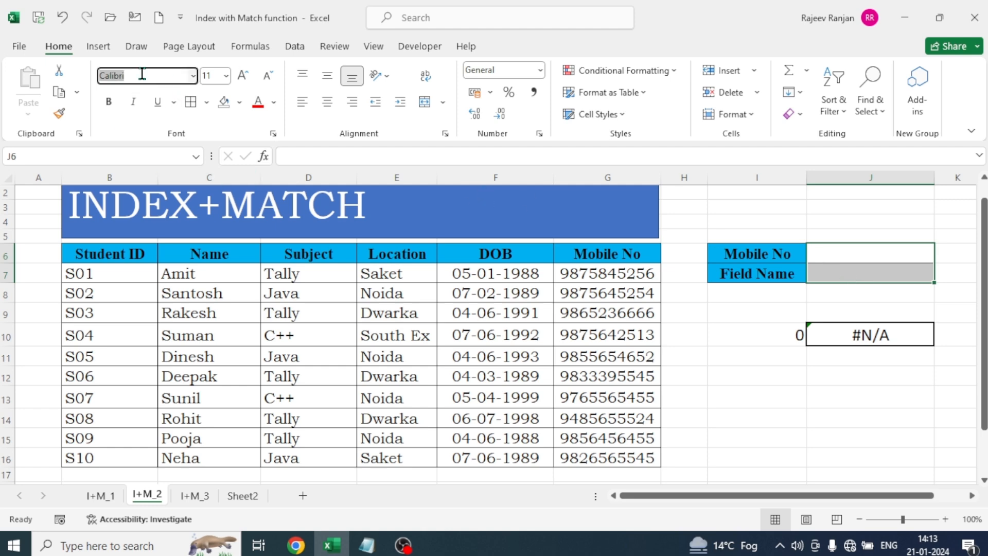
{"action": "type", "text": "Bookman Old Style"}
{"action": "key", "text": "Return"}
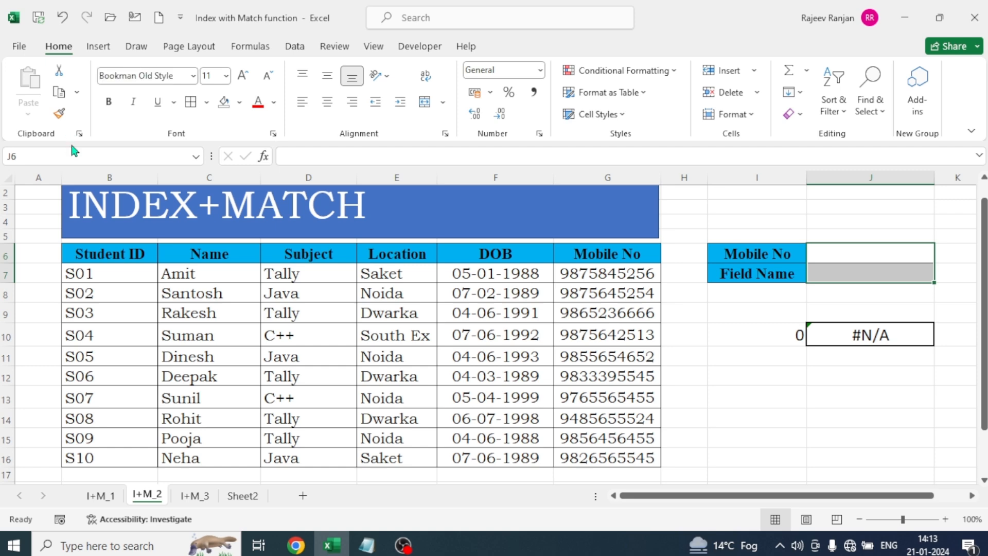
{"action": "left_click", "coordinate": [243, 77]}
{"action": "left_click", "coordinate": [243, 77]}
{"action": "left_click", "coordinate": [243, 77]}
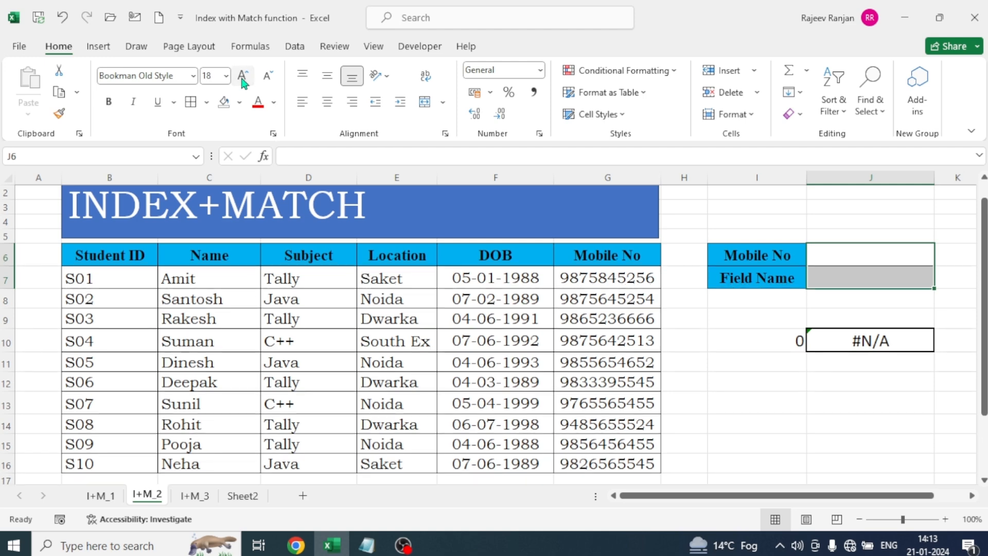
Add a List data validation to J6 with G7:G16 as its source, and choose student S02's mobile number.
{"action": "left_click", "coordinate": [844, 256]}
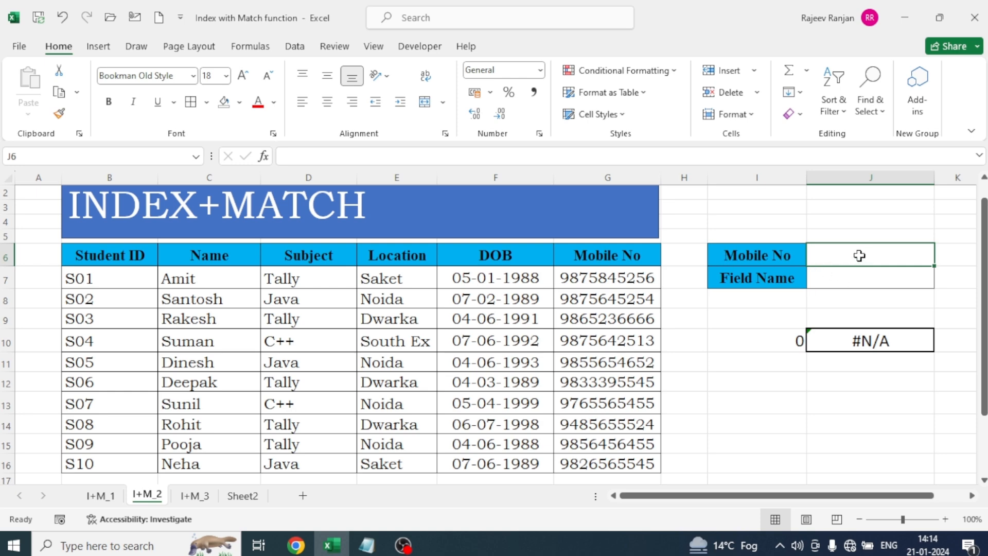
{"action": "left_click", "coordinate": [295, 47]}
{"action": "left_click", "coordinate": [684, 117]}
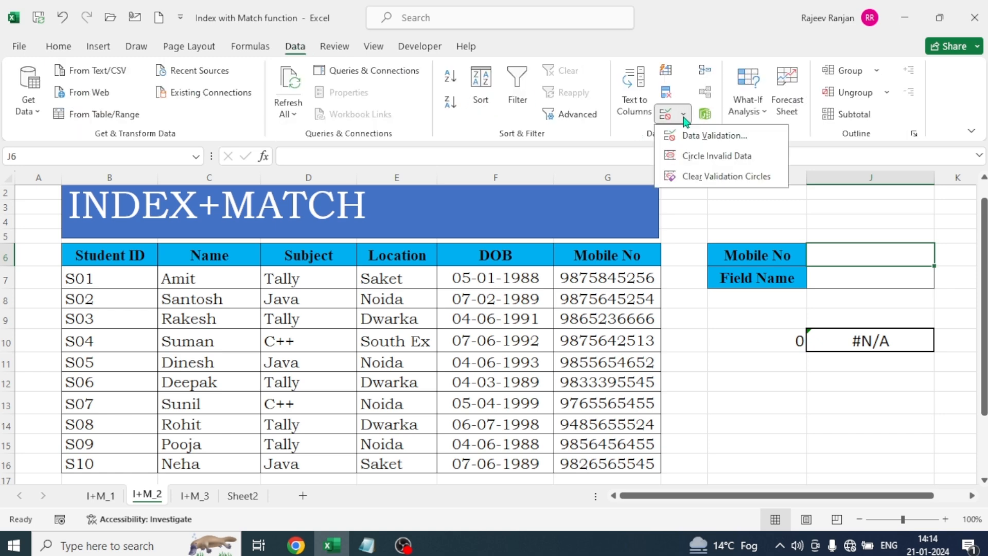
{"action": "left_click", "coordinate": [708, 137]}
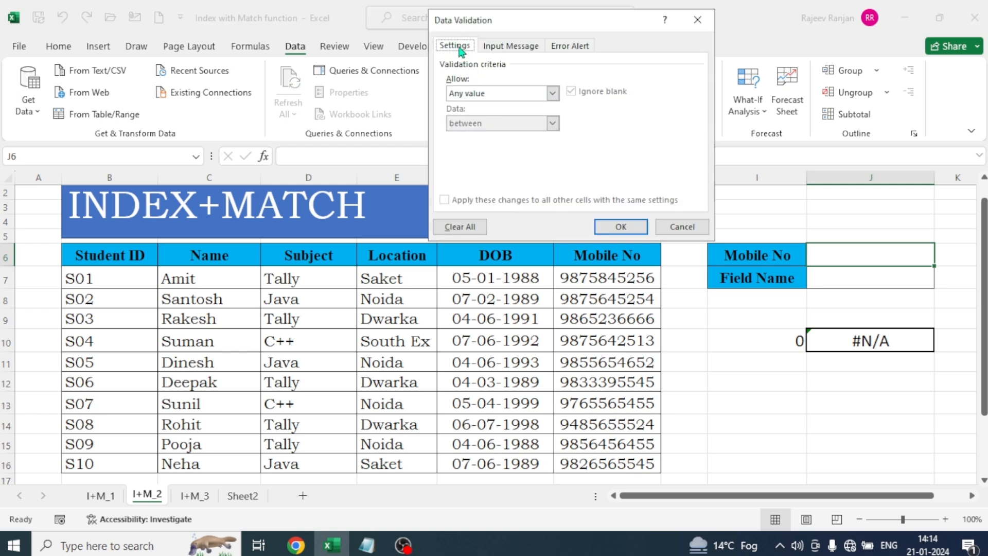
{"action": "left_click", "coordinate": [554, 93]}
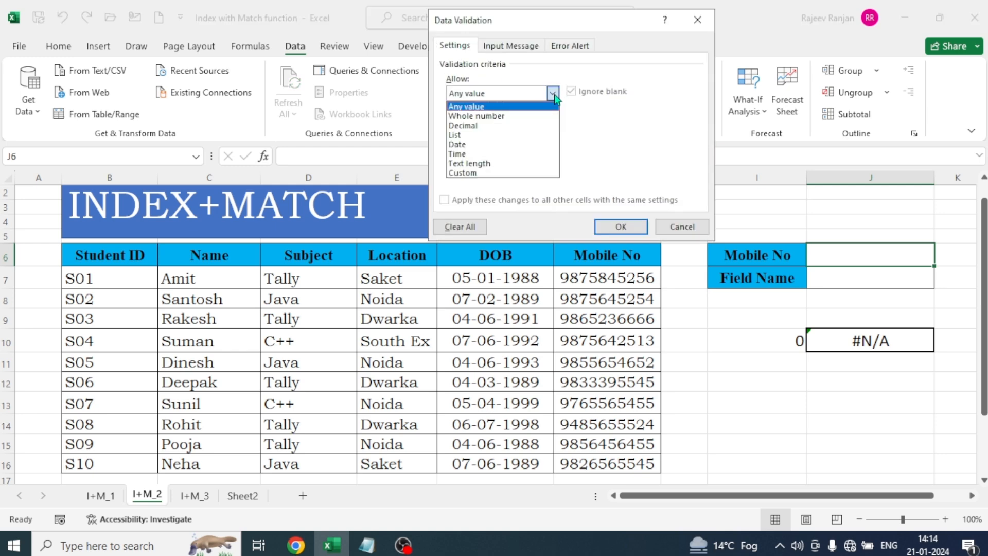
{"action": "left_click", "coordinate": [465, 135]}
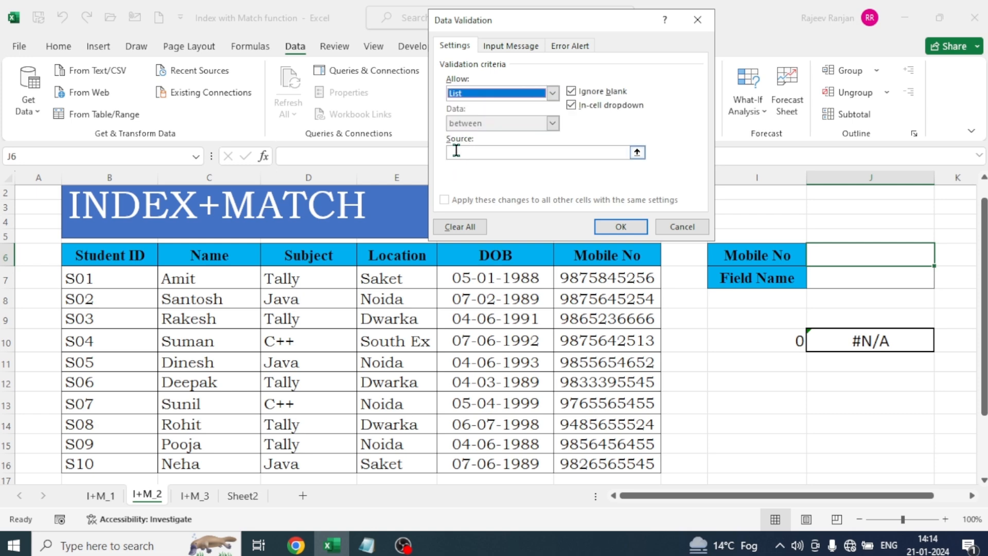
{"action": "left_click", "coordinate": [456, 150]}
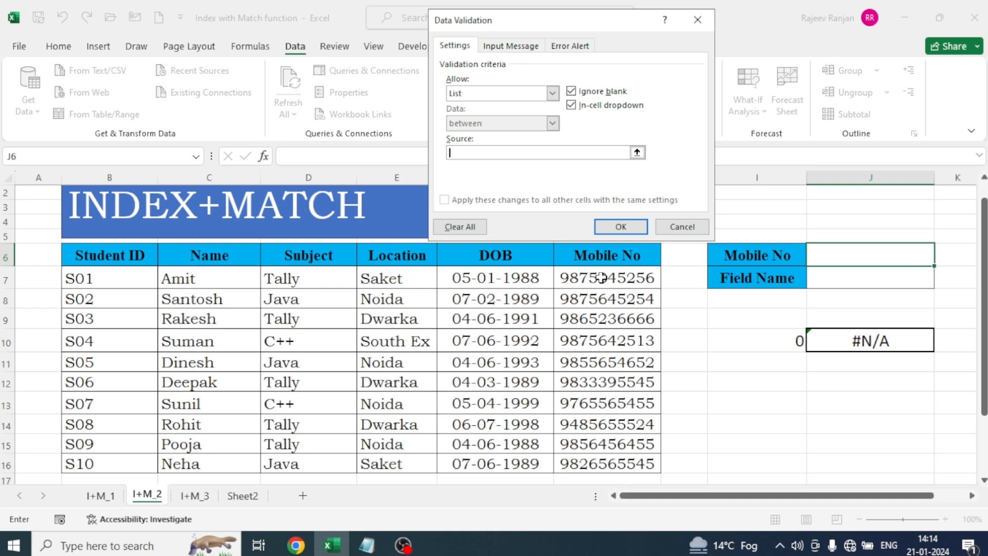
{"action": "left_click_drag", "start_coordinate": [602, 278], "coordinate": [610, 466]}
{"action": "left_click", "coordinate": [619, 225]}
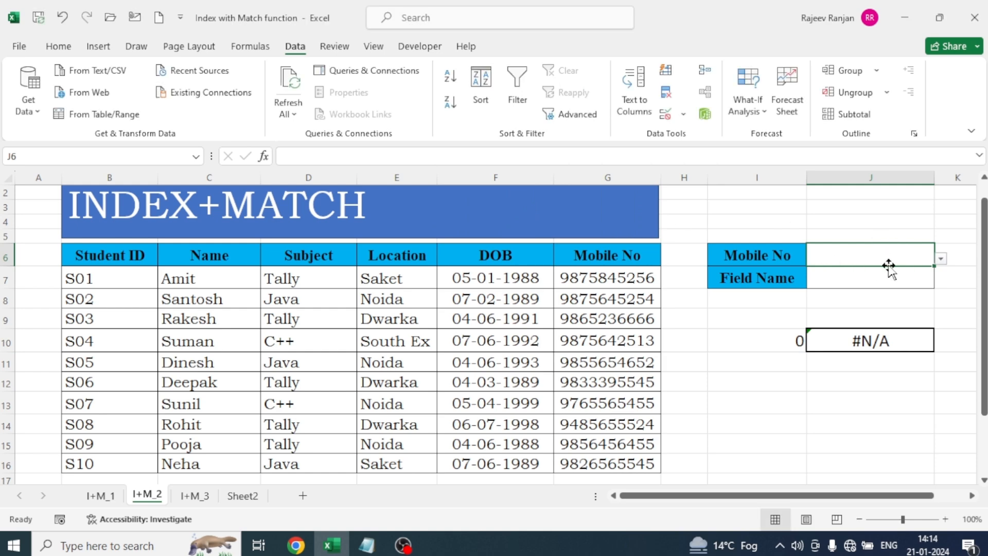
{"action": "left_click", "coordinate": [942, 259]}
{"action": "left_click", "coordinate": [856, 280]}
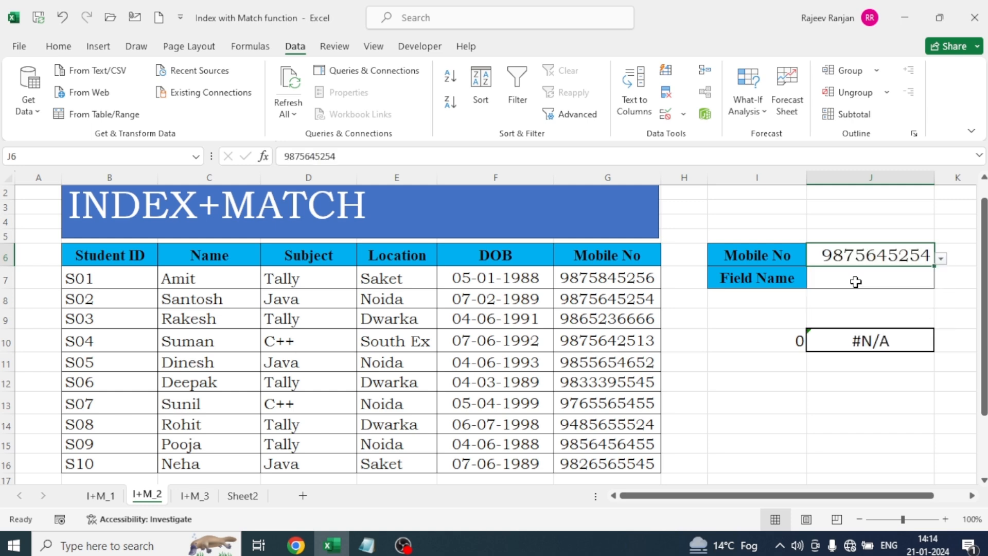
Add a List data validation to J7 with the headers =$B$6:$F$6 as its source, and choose Name.
{"action": "left_click", "coordinate": [856, 281]}
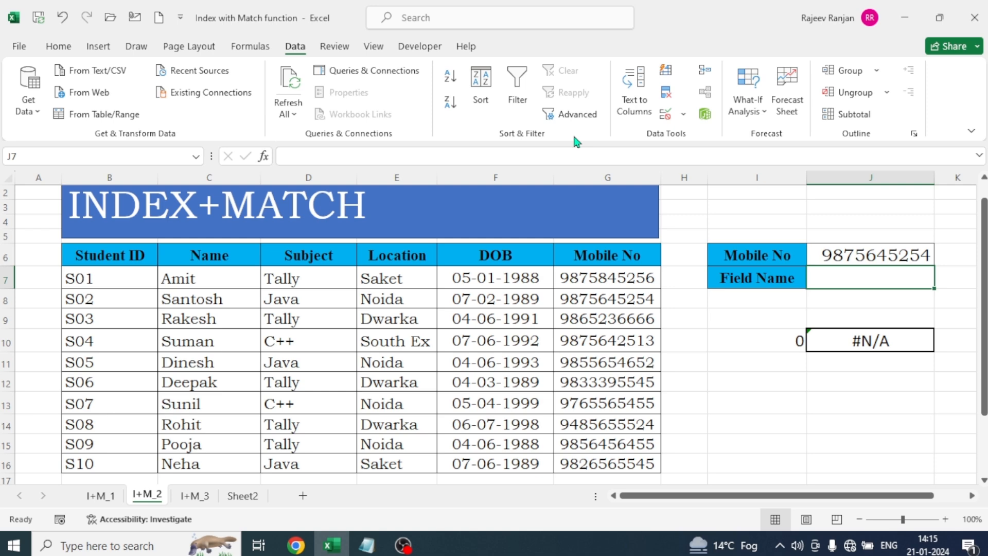
{"action": "left_click", "coordinate": [686, 116]}
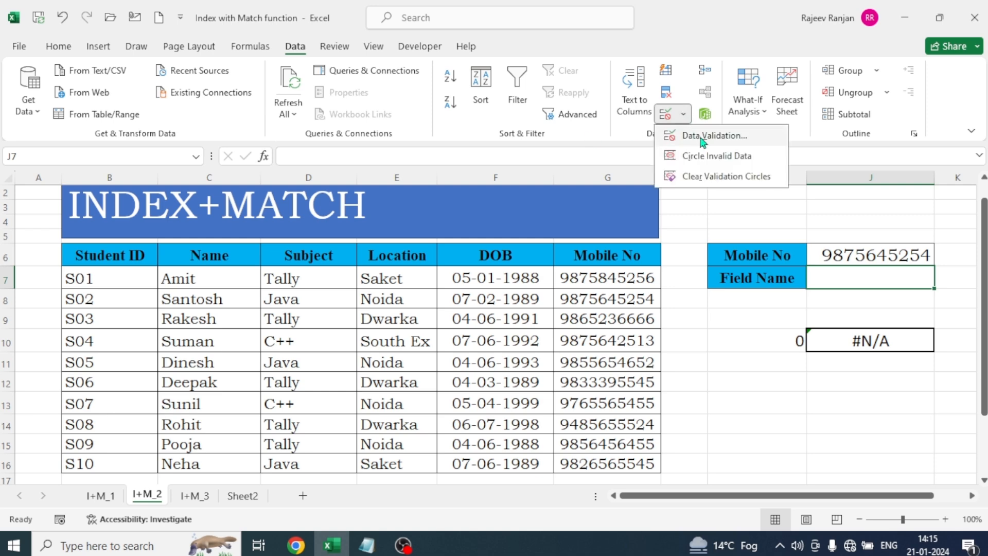
{"action": "left_click", "coordinate": [700, 135]}
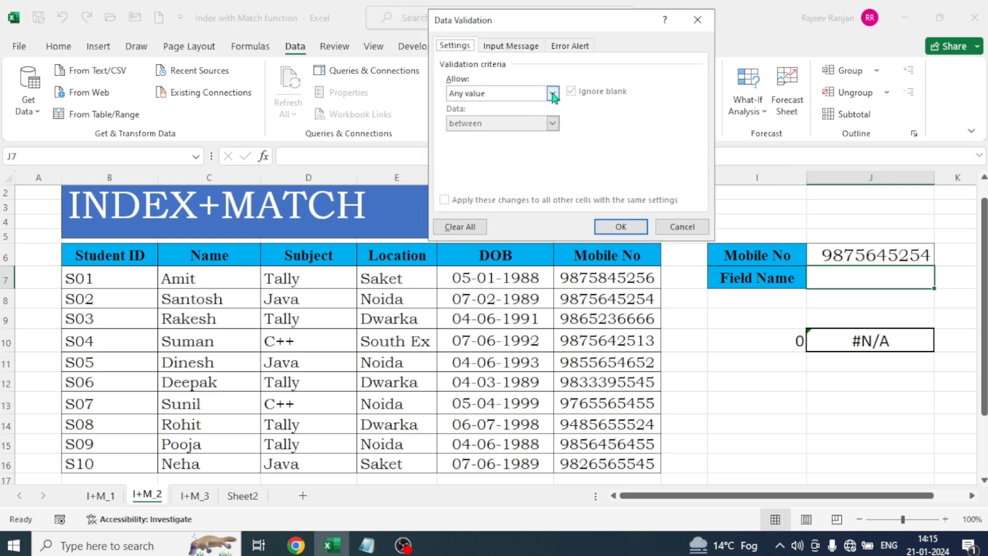
{"action": "left_click", "coordinate": [553, 93]}
{"action": "left_click", "coordinate": [478, 135]}
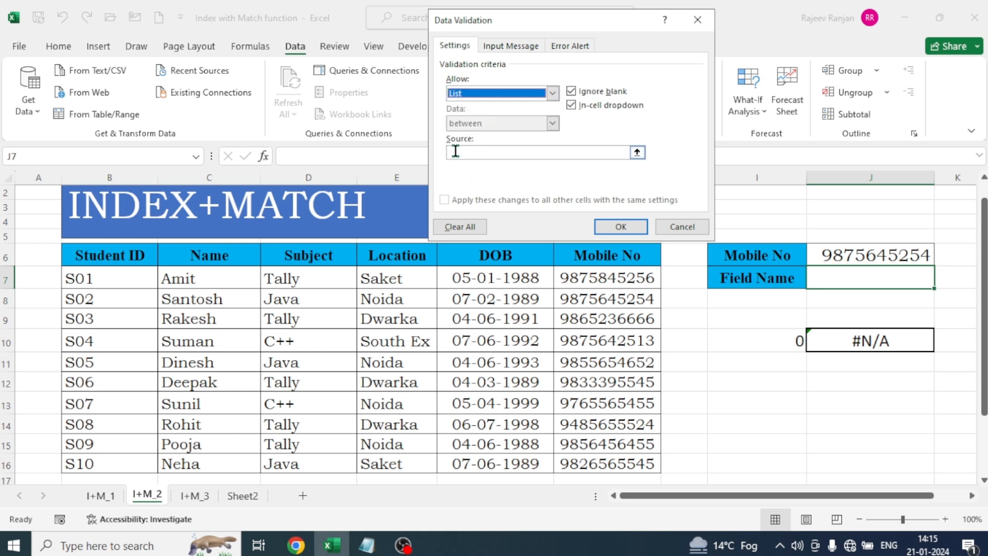
{"action": "left_click", "coordinate": [456, 150]}
{"action": "left_click", "coordinate": [111, 257]}
{"action": "left_click_drag", "start_coordinate": [177, 258], "coordinate": [517, 256]}
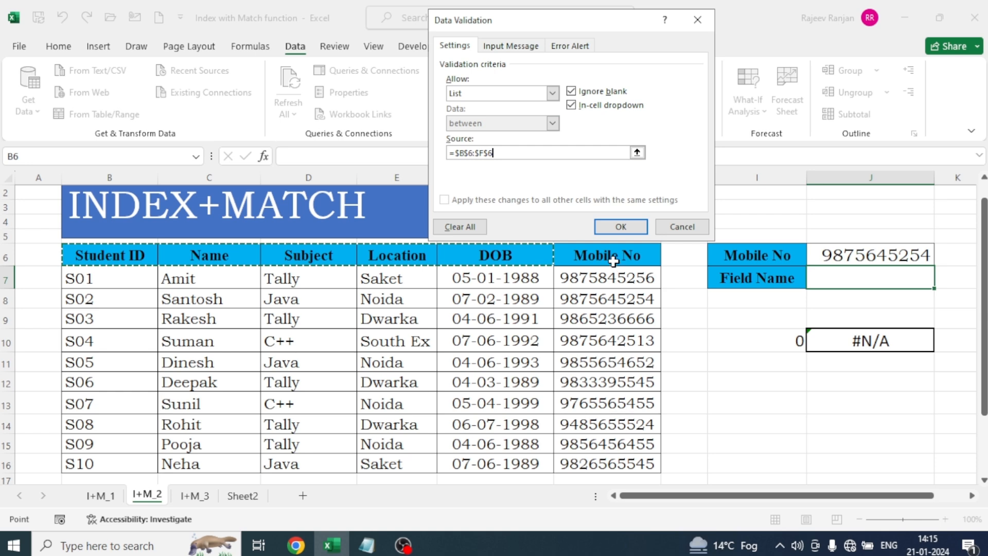
{"action": "left_click", "coordinate": [621, 227]}
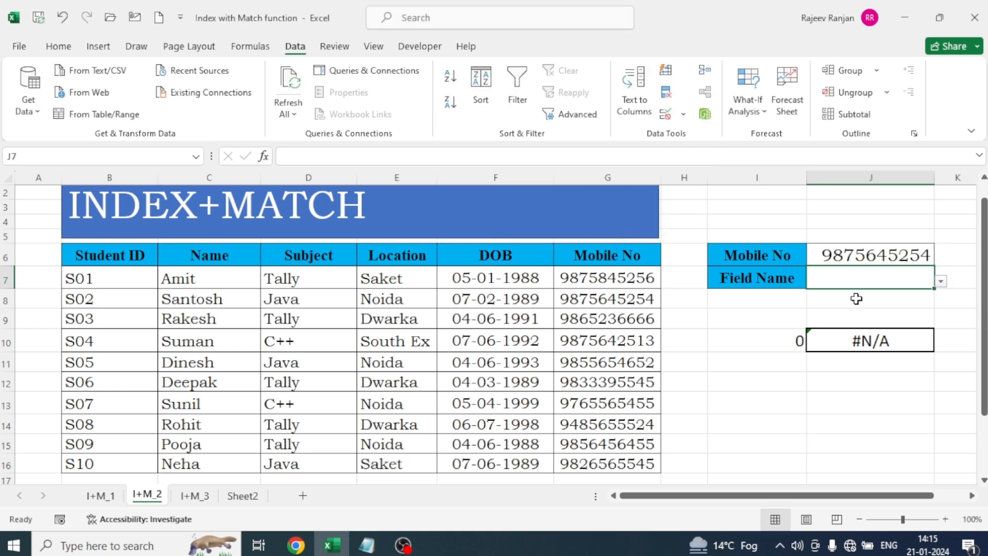
{"action": "left_click", "coordinate": [941, 281]}
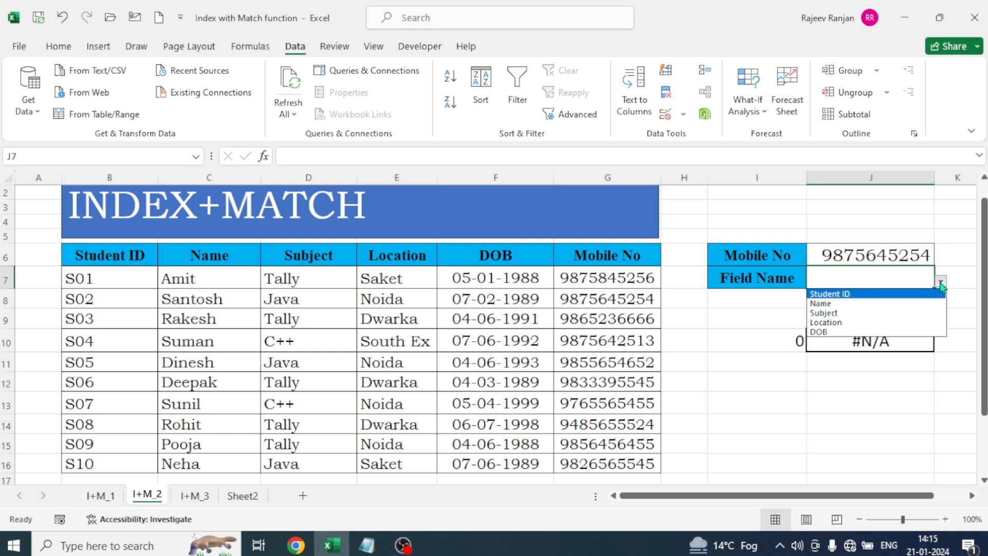
{"action": "left_click", "coordinate": [824, 303]}
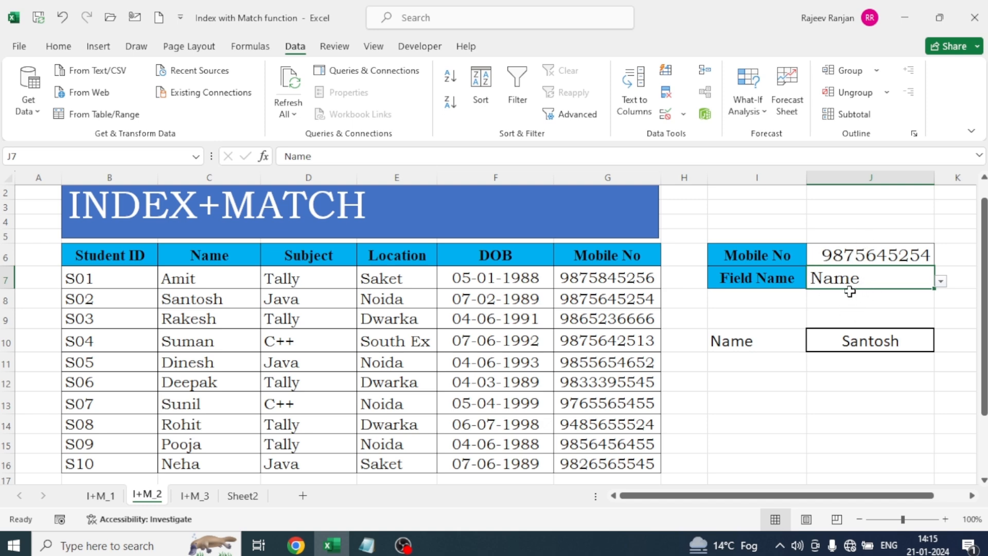
Clear the existing formula in J10 and begin a new one with INDEX over the whole table, =INDEX(B6:G16,.
{"action": "left_click", "coordinate": [852, 339]}
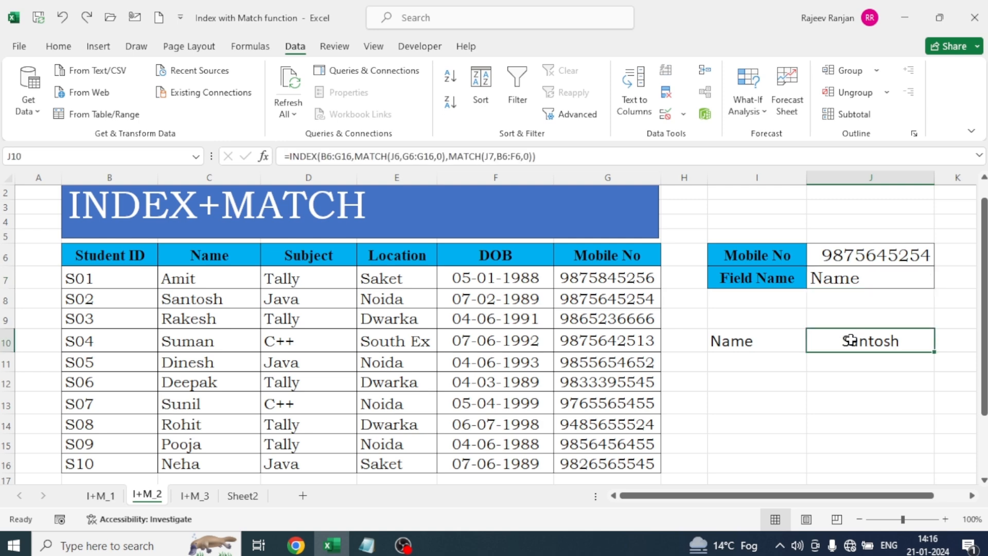
{"action": "key", "text": "Delete"}
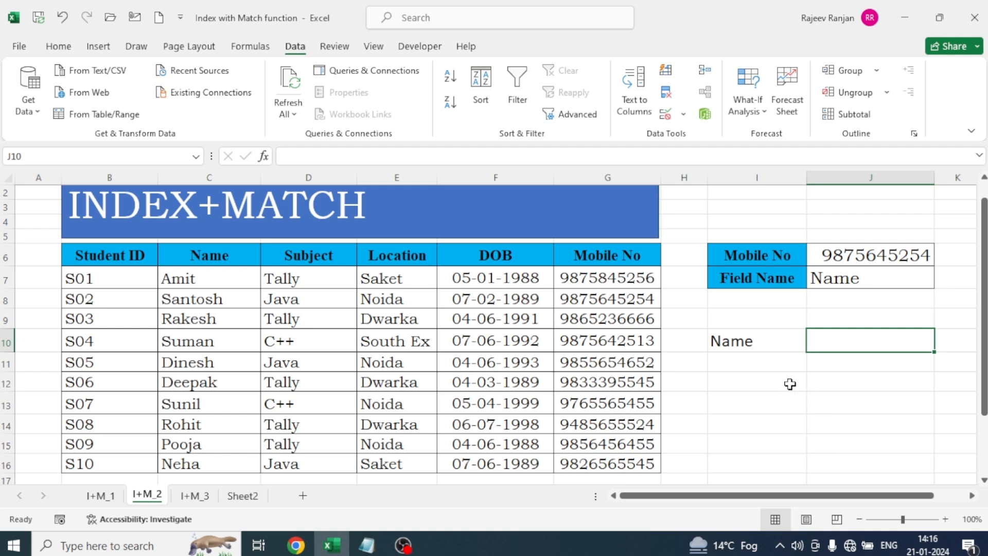
{"action": "type", "text": "="}
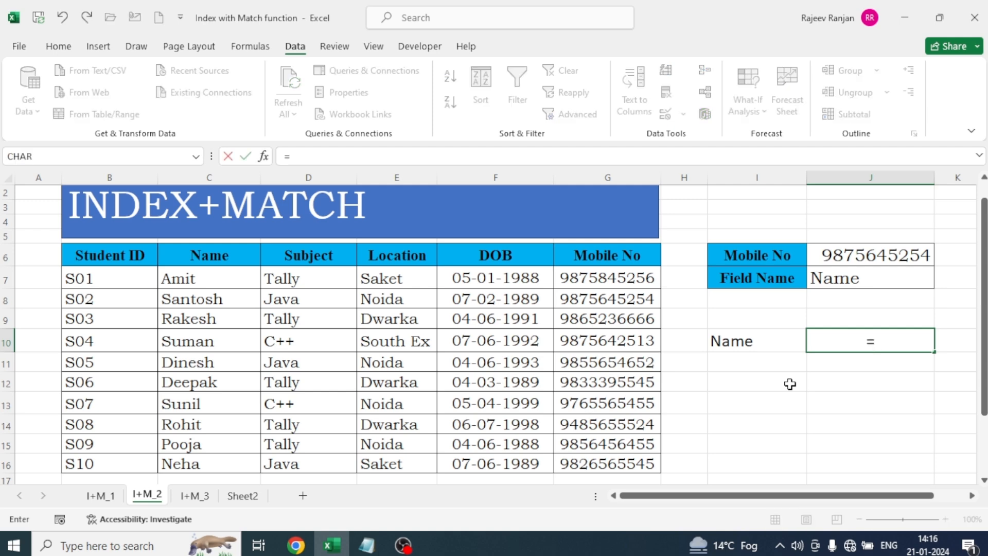
{"action": "type", "text": "in"}
{"action": "key", "text": "Tab"}
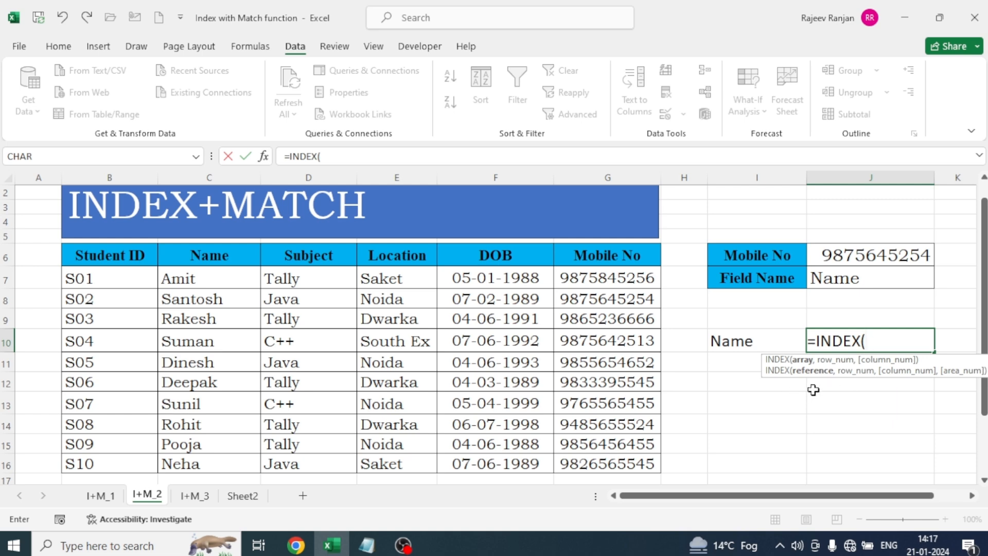
{"action": "left_click_drag", "start_coordinate": [91, 262], "coordinate": [598, 455]}
{"action": "type", "text": ","}
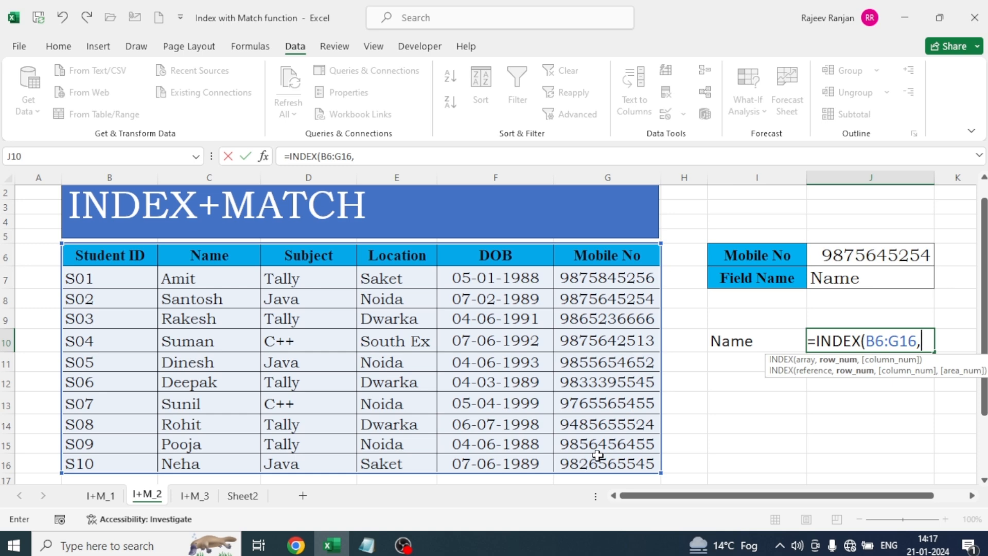
Add MATCH(J6,G6:G16,0) as the row number argument, finding the mobile number by exact match.
{"action": "type", "text": "mat"}
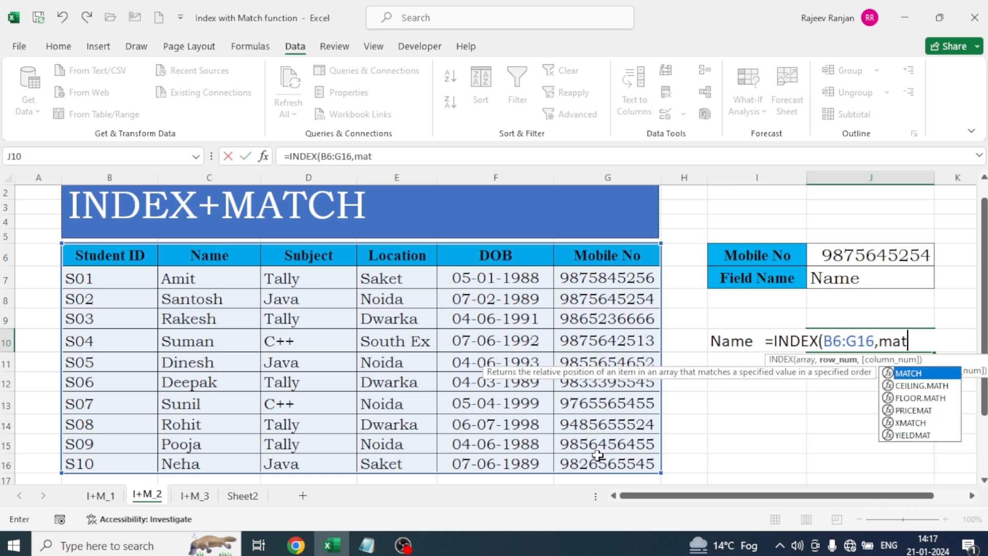
{"action": "key", "text": "Tab"}
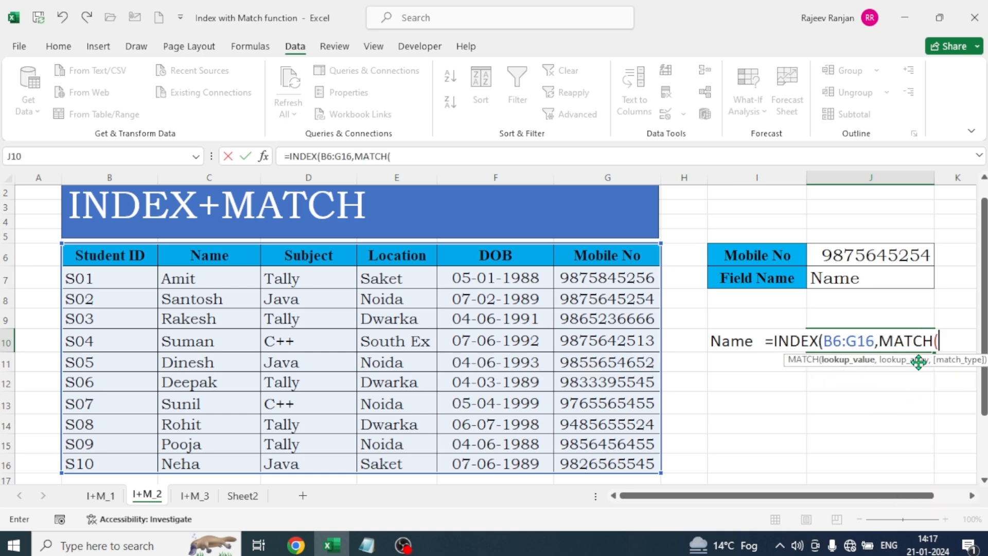
{"action": "left_click", "coordinate": [858, 257]}
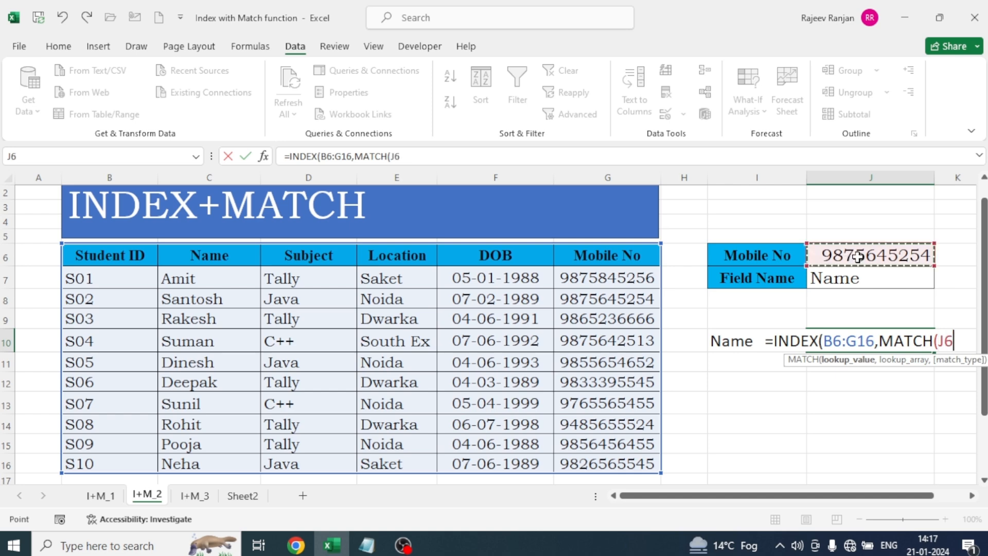
{"action": "type", "text": ","}
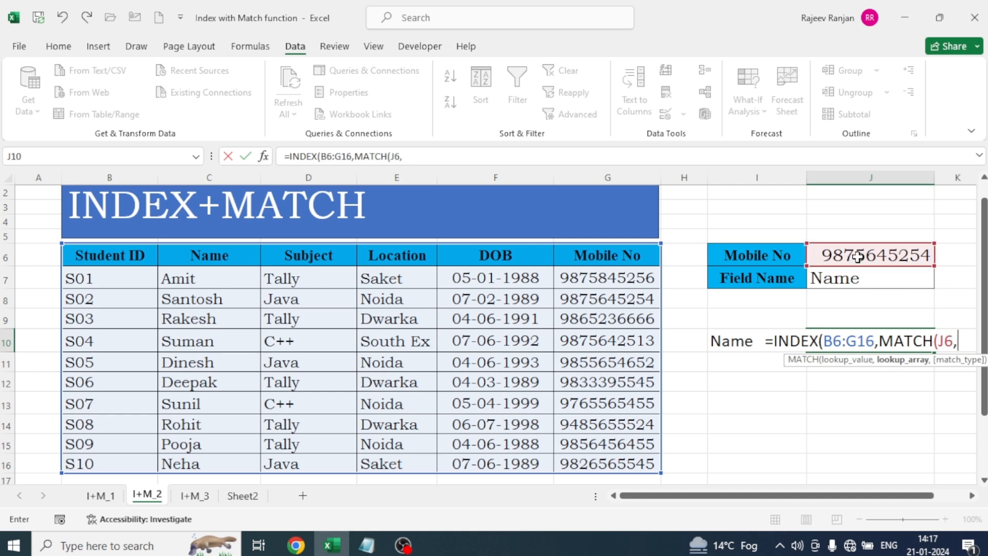
{"action": "left_click_drag", "start_coordinate": [609, 255], "coordinate": [626, 460]}
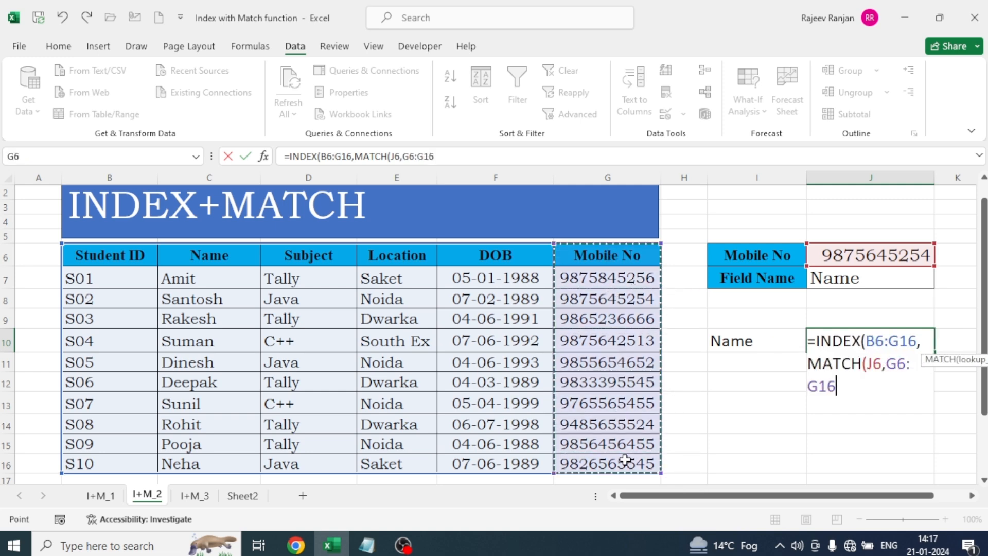
{"action": "type", "text": ","}
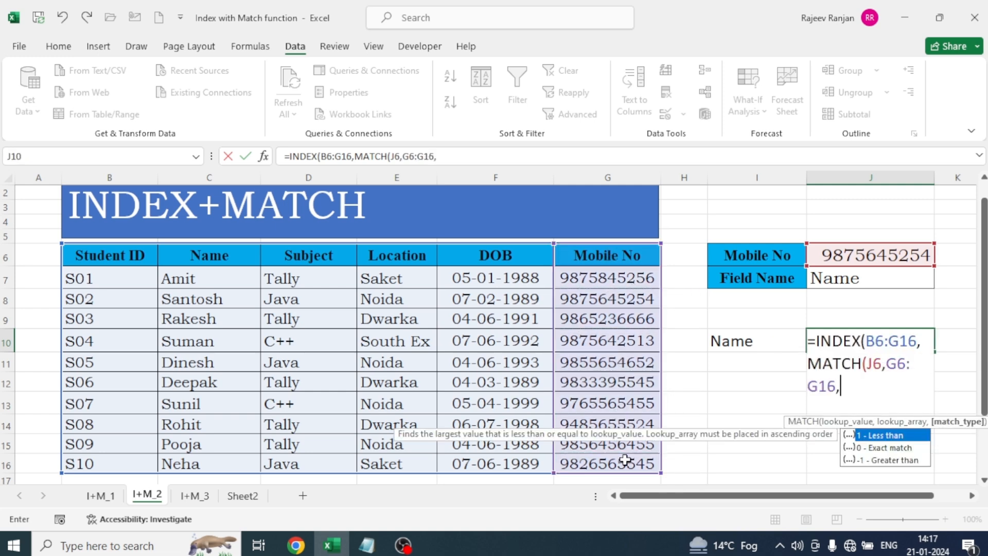
{"action": "type", "text": "0)"}
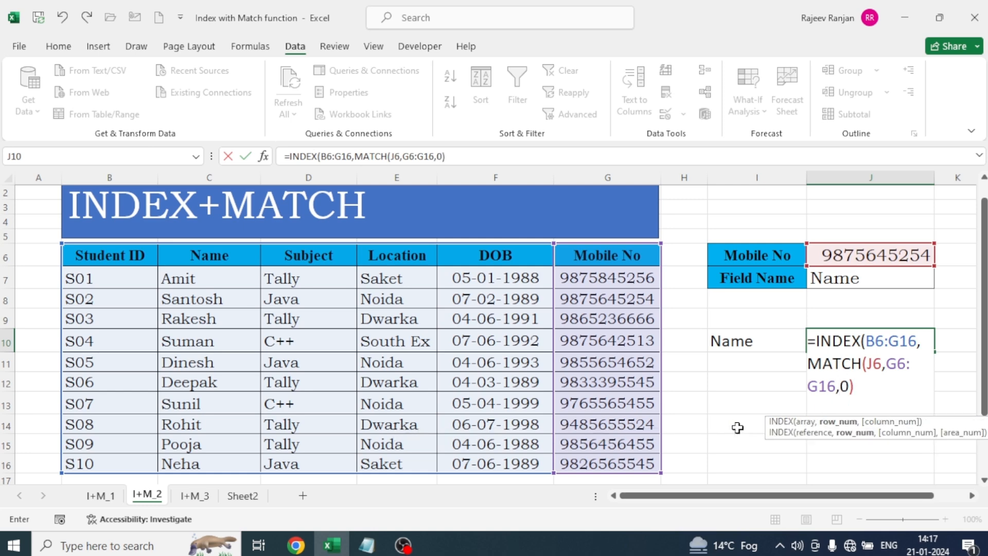
{"action": "type", "text": ","}
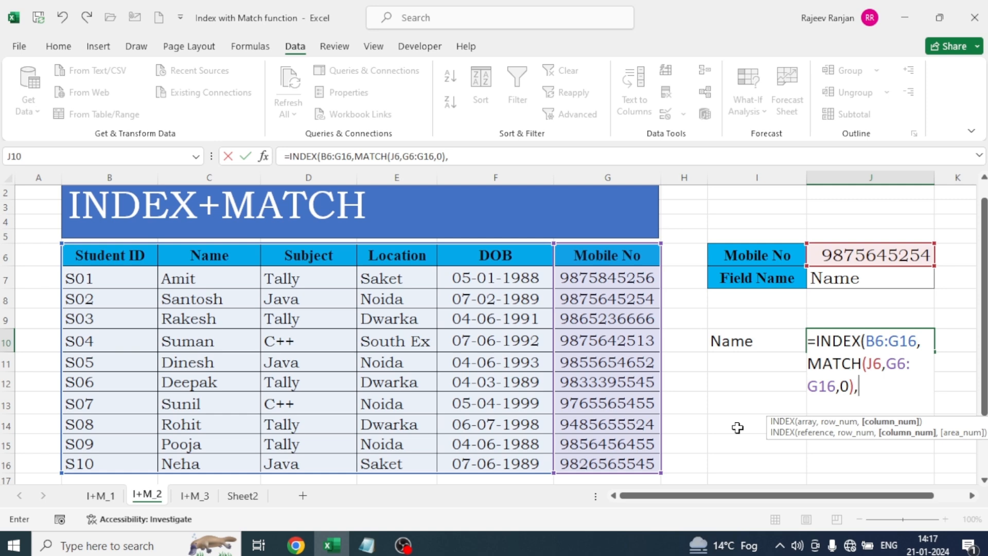
Add MATCH(J7,B6:F6,0) as the column number argument and complete the INDEX formula in J10.
{"action": "type", "text": "matc"}
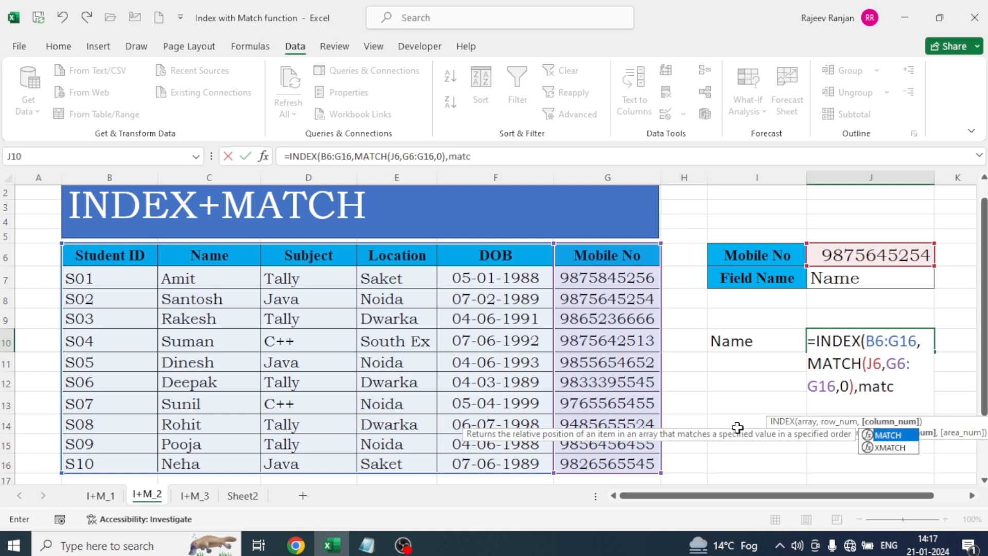
{"action": "double_click", "coordinate": [893, 437]}
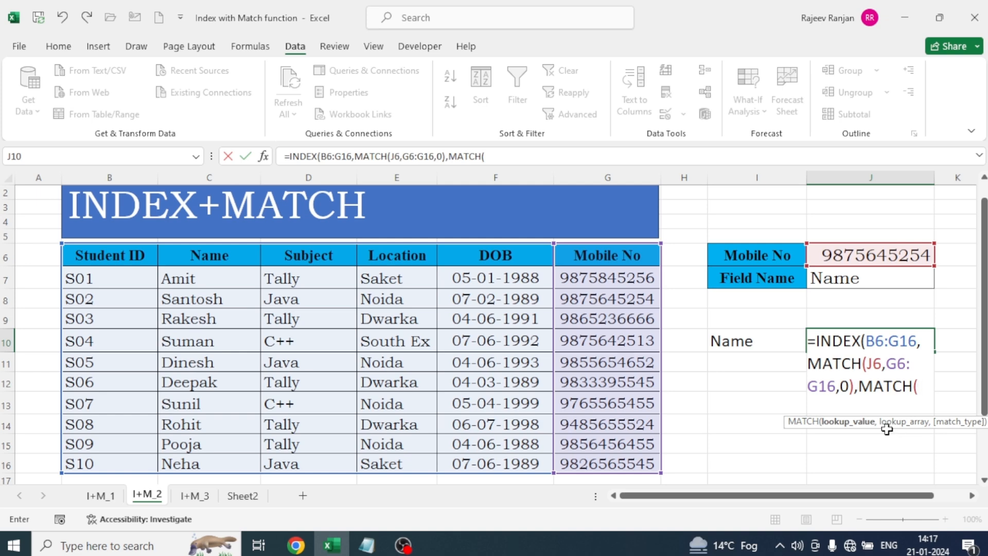
{"action": "left_click", "coordinate": [854, 278]}
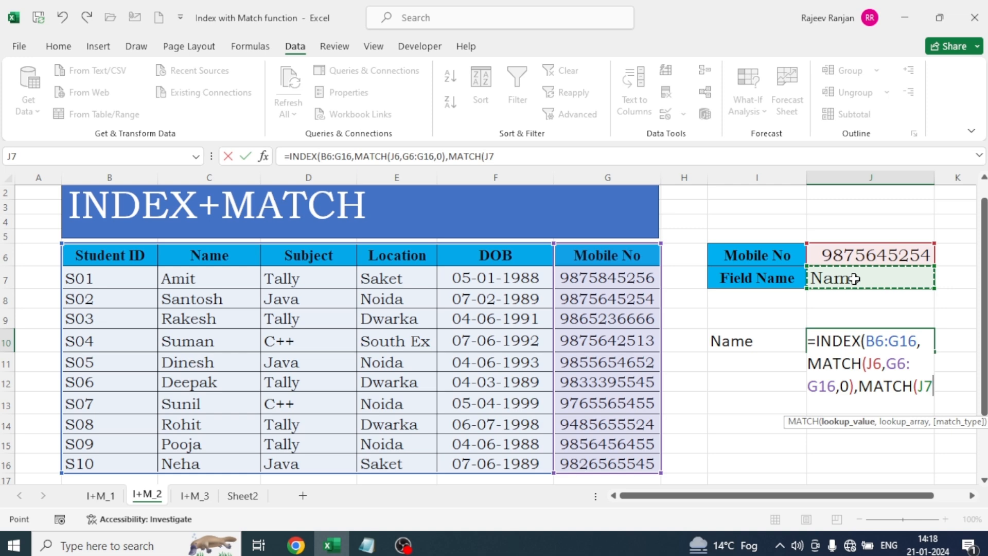
{"action": "type", "text": ","}
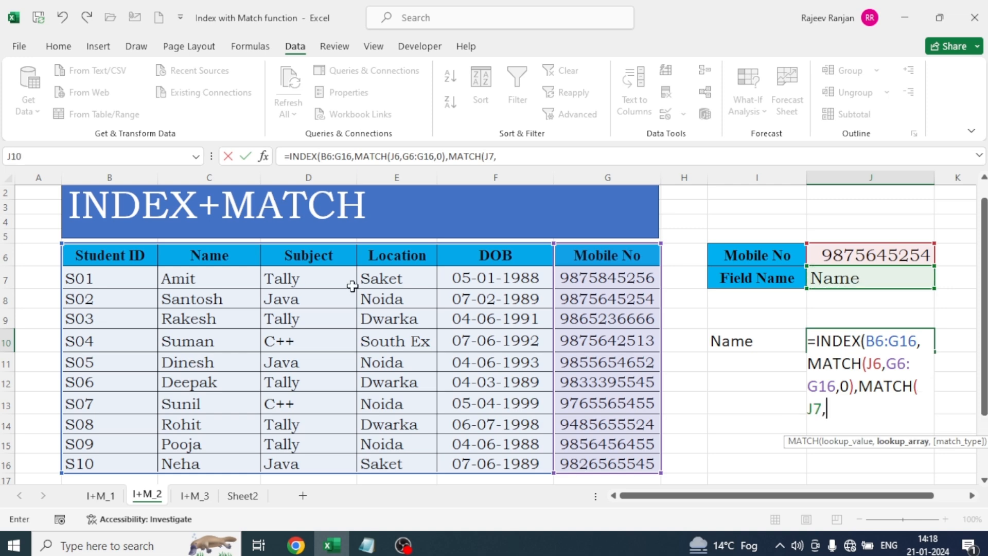
{"action": "left_click_drag", "start_coordinate": [79, 256], "coordinate": [490, 253]}
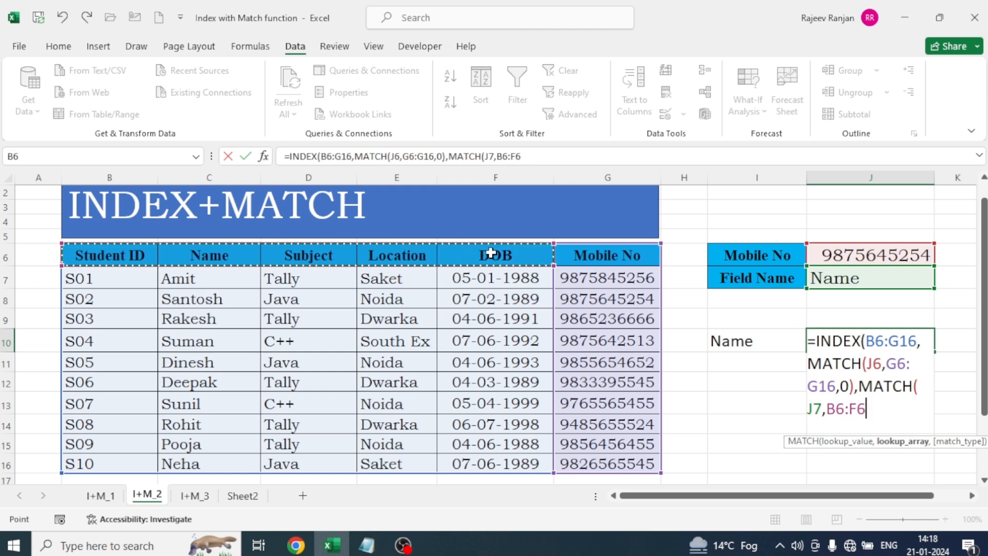
{"action": "type", "text": ","}
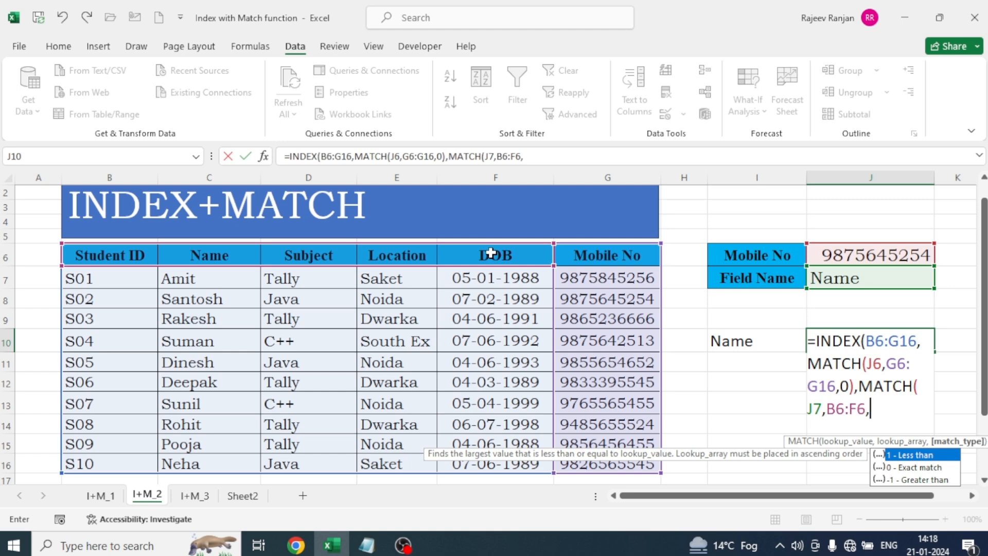
{"action": "type", "text": "0)"}
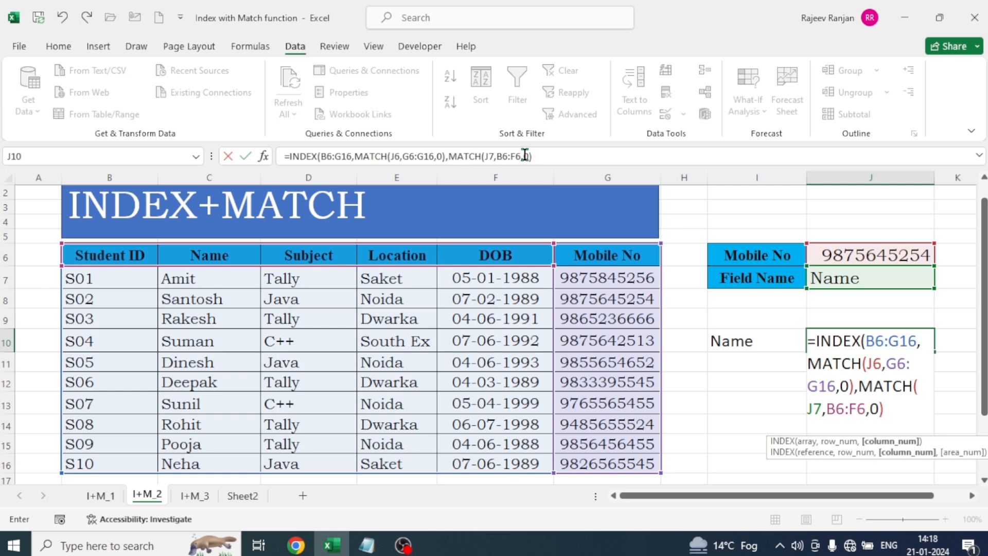
{"action": "left_click", "coordinate": [541, 156]}
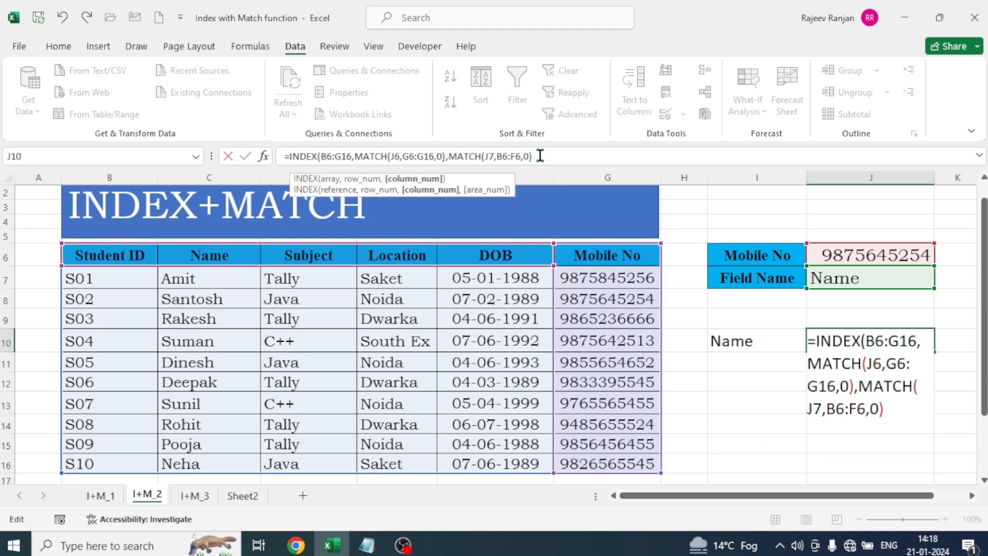
{"action": "type", "text": ")"}
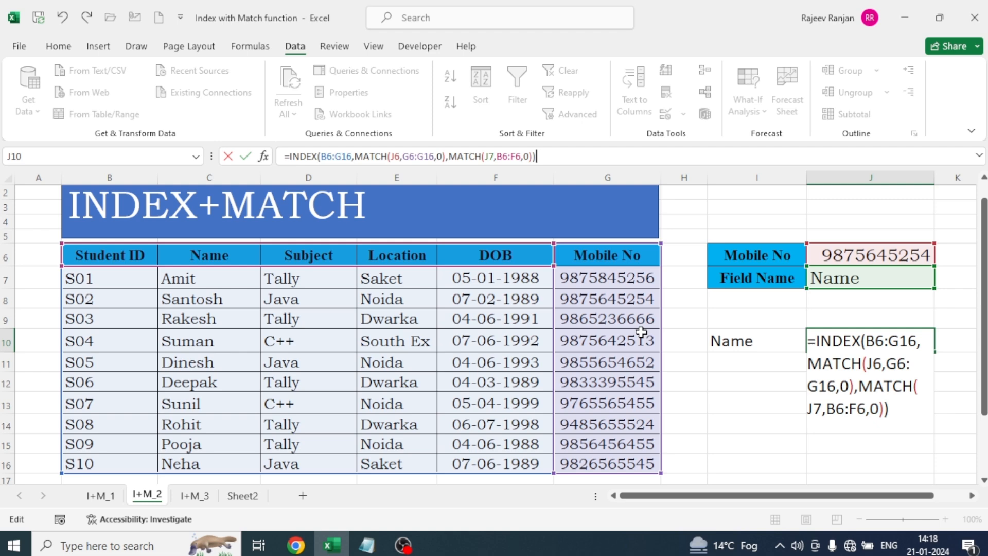
{"action": "key", "text": "Return"}
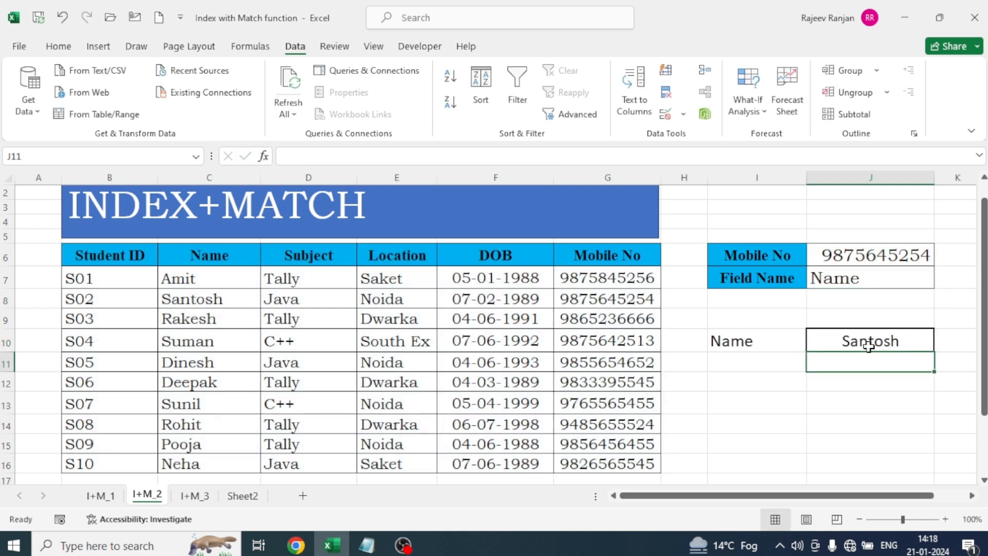
Test the lookup by choosing Location as the field name in J7 and student S06's mobile number in J6.
{"action": "left_click", "coordinate": [888, 279]}
{"action": "left_click", "coordinate": [941, 281]}
{"action": "left_click", "coordinate": [829, 324]}
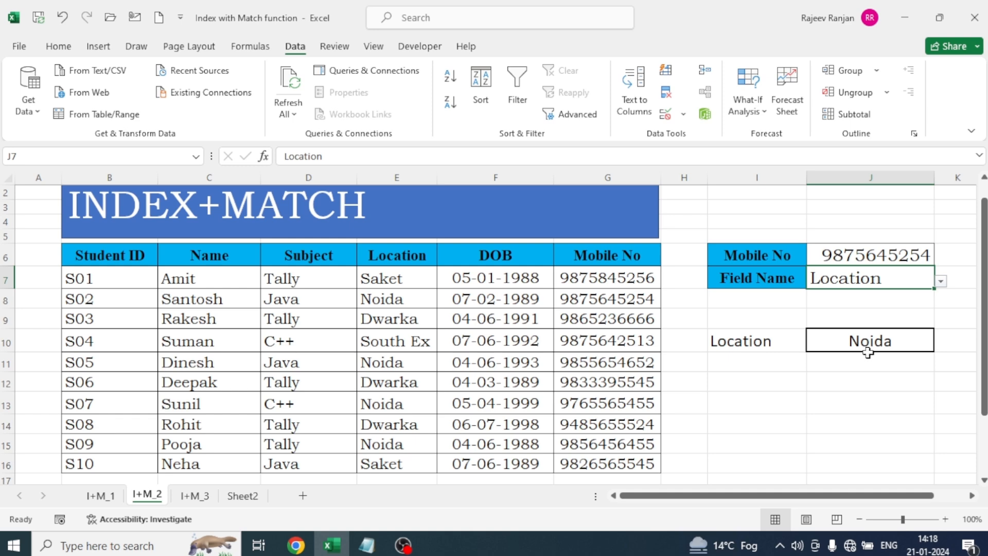
{"action": "left_click", "coordinate": [900, 256]}
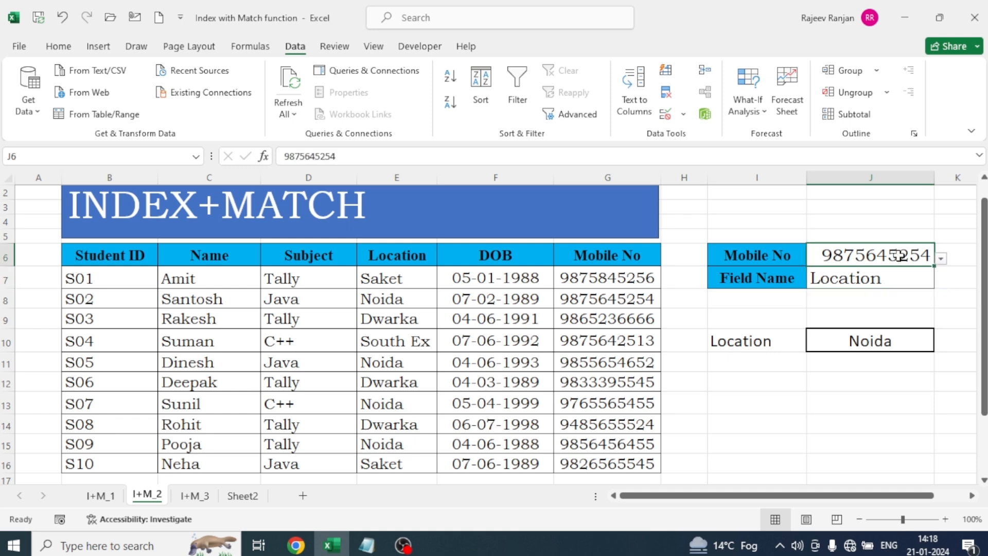
{"action": "left_click", "coordinate": [942, 260]}
{"action": "left_click", "coordinate": [847, 307]}
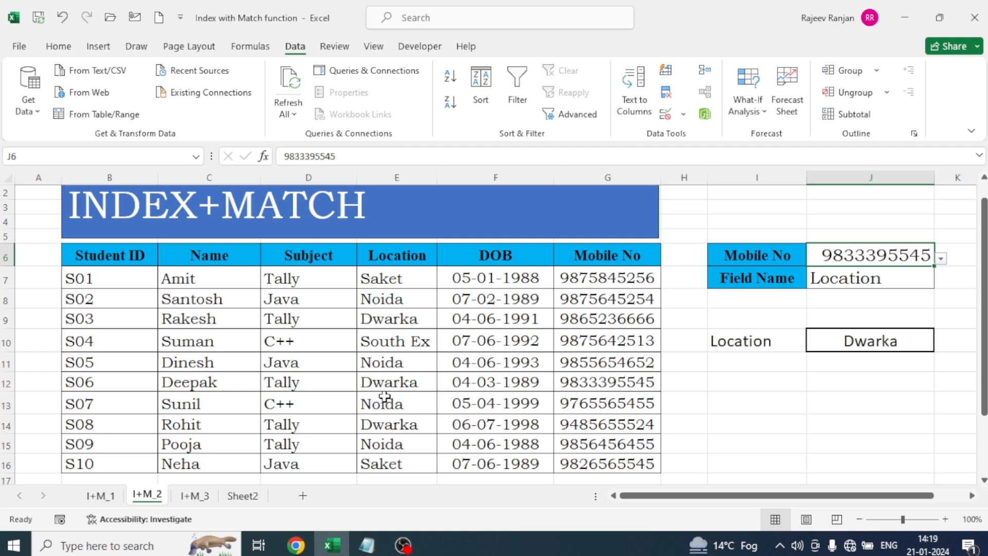
Test the field names Name and Student ID in J7, leaving Student ID selected.
{"action": "left_click", "coordinate": [889, 279]}
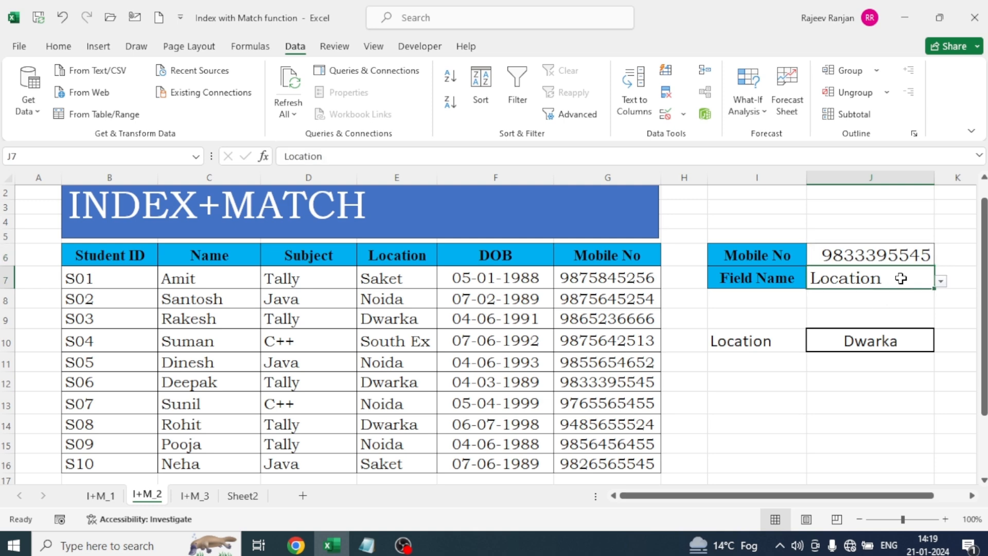
{"action": "left_click", "coordinate": [941, 281]}
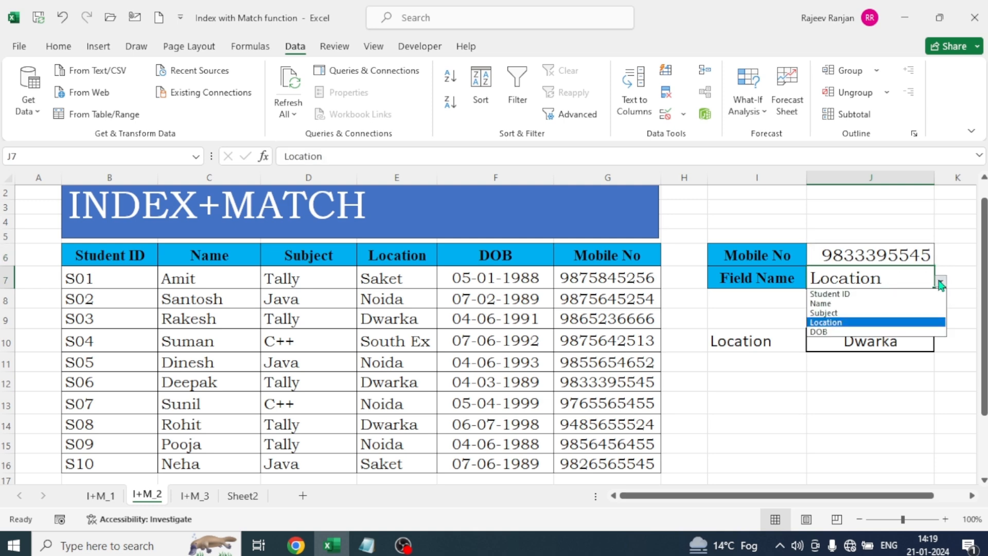
{"action": "left_click", "coordinate": [834, 304]}
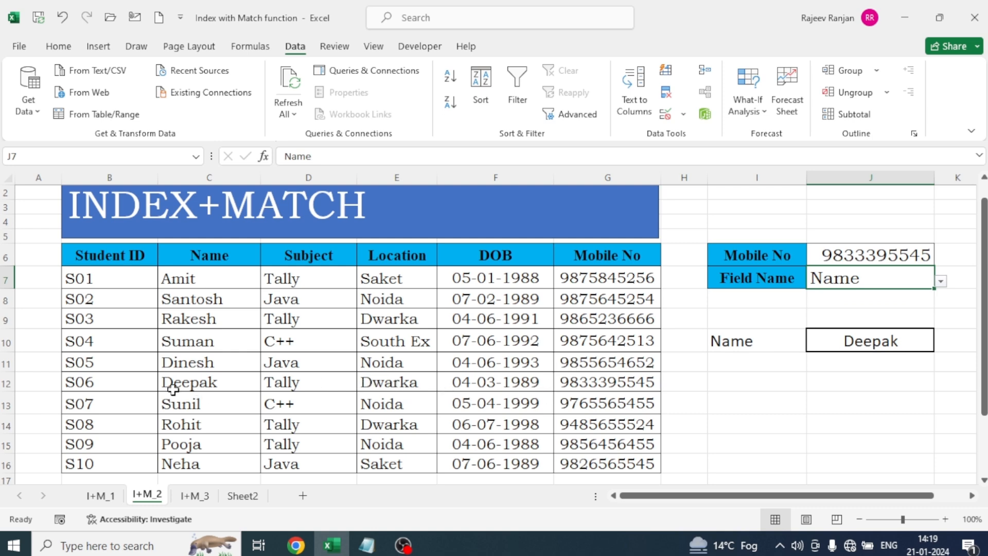
{"action": "left_click", "coordinate": [757, 403]}
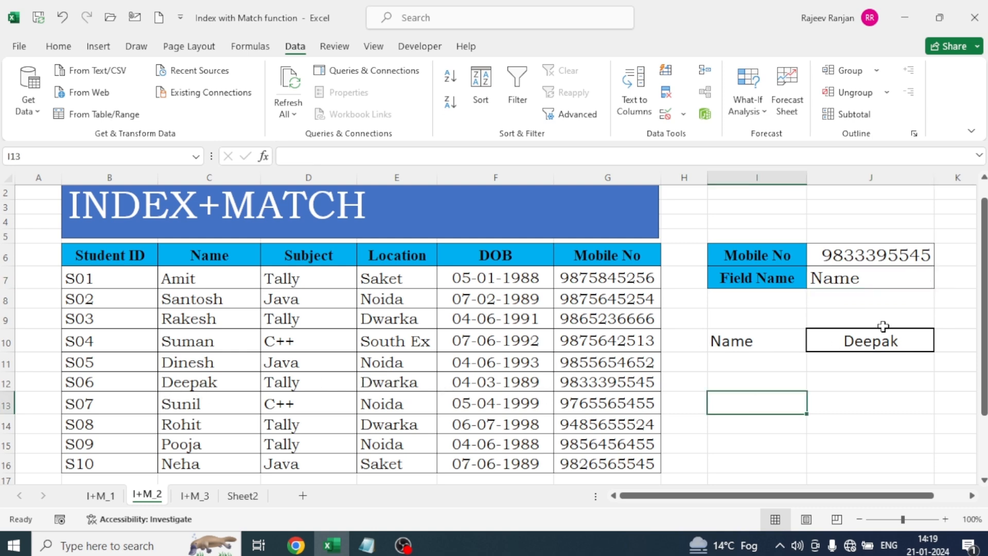
{"action": "left_click", "coordinate": [892, 283]}
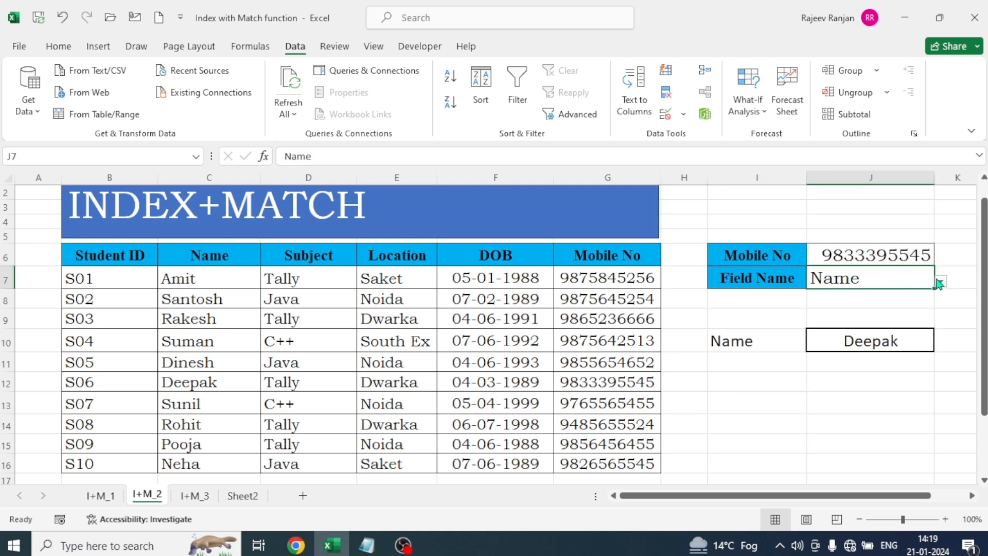
{"action": "left_click", "coordinate": [940, 281]}
{"action": "left_click", "coordinate": [836, 293]}
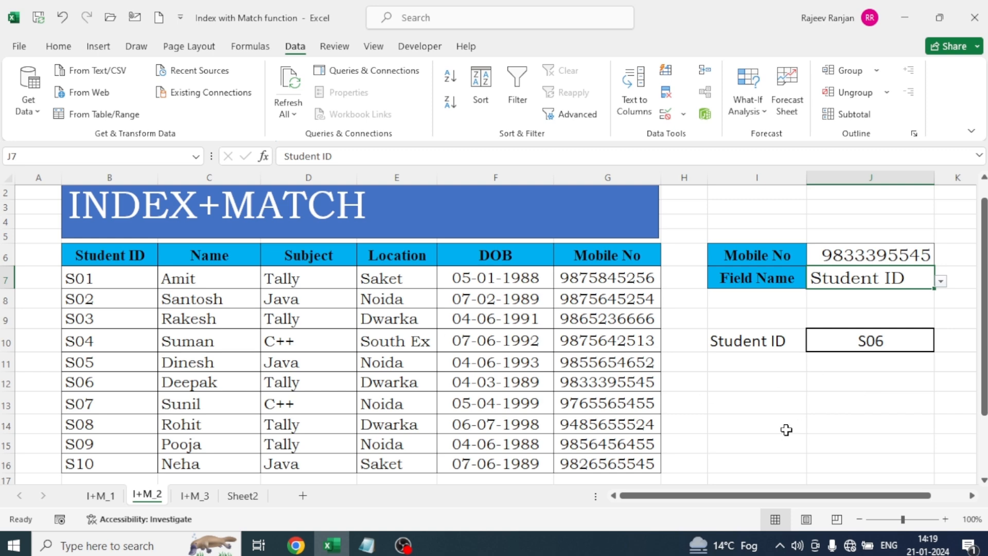
On sheet I+M_3, start an INDEX formula in H7 with the absolute range $J$2:$J$16 as its array.
{"action": "key", "text": "ctrl+Page_Down"}
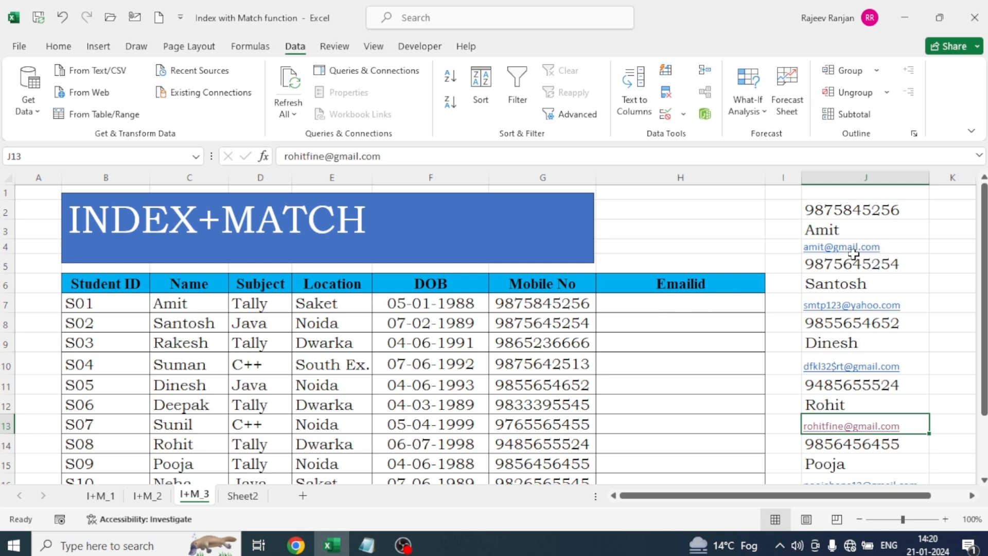
{"action": "left_click", "coordinate": [654, 305]}
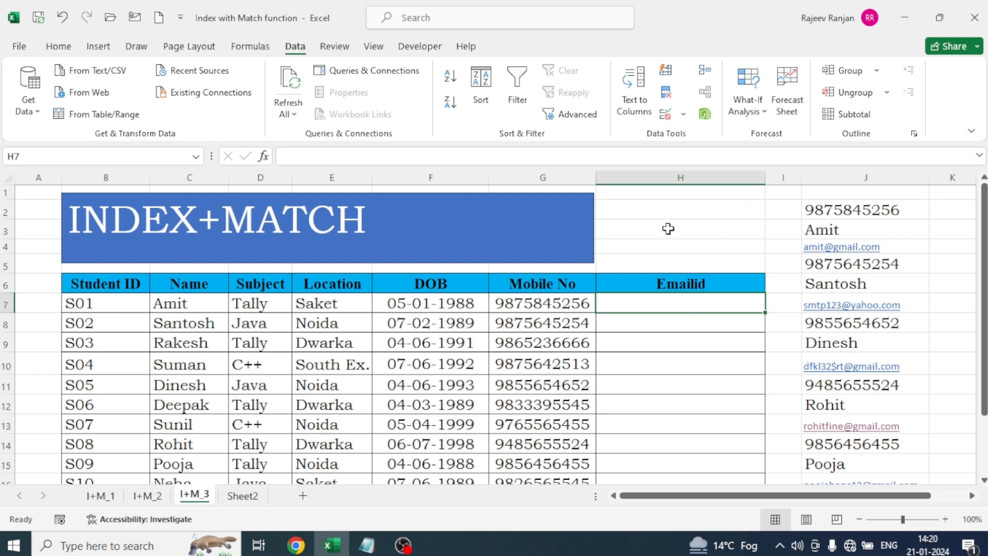
{"action": "type", "text": "="}
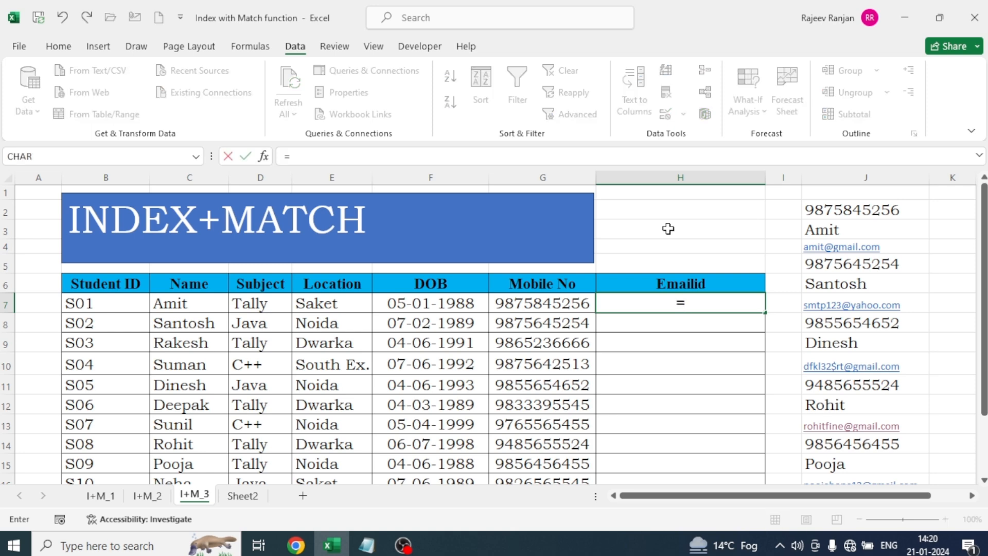
{"action": "type", "text": "in"}
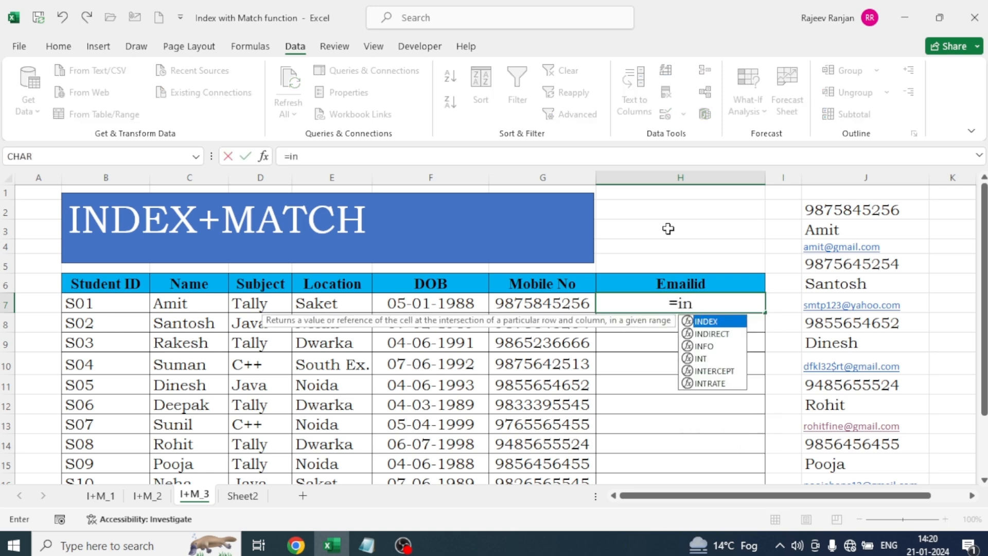
{"action": "key", "text": "Tab"}
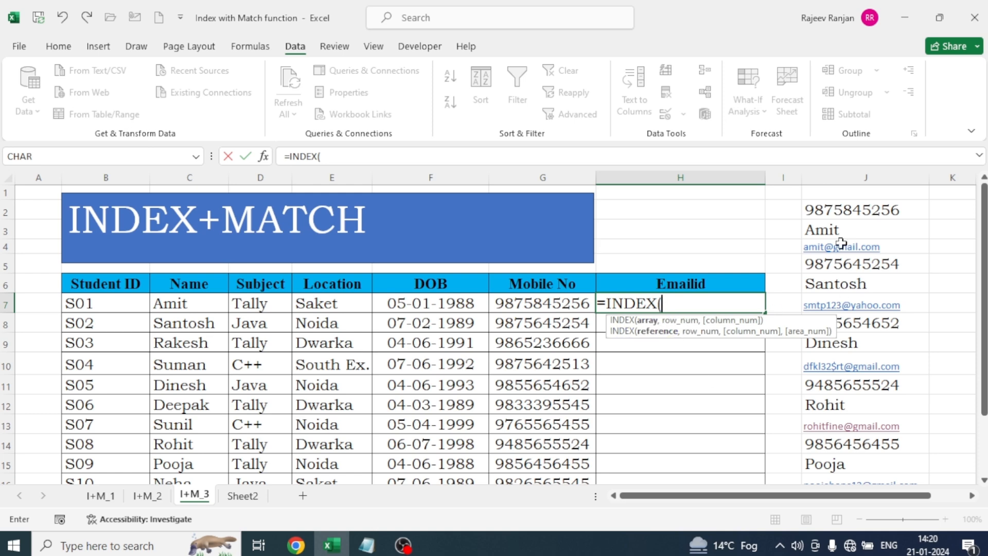
{"action": "left_click_drag", "start_coordinate": [844, 206], "coordinate": [848, 460]}
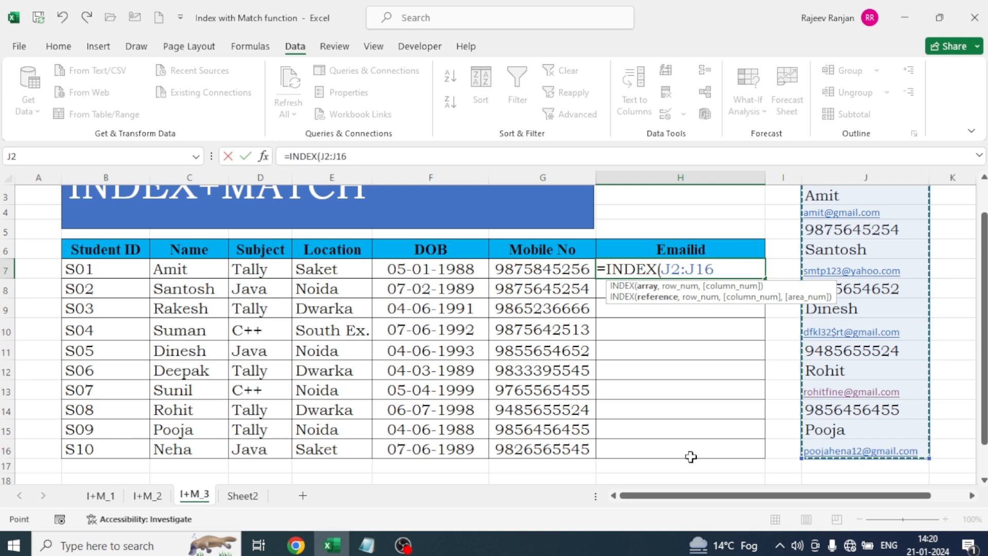
{"action": "key", "text": "F4"}
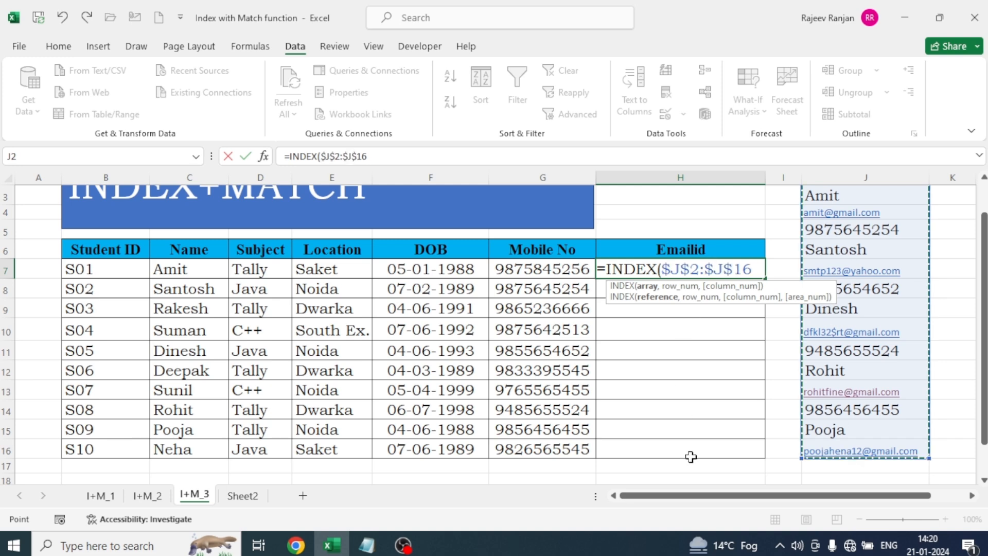
{"action": "type", "text": ","}
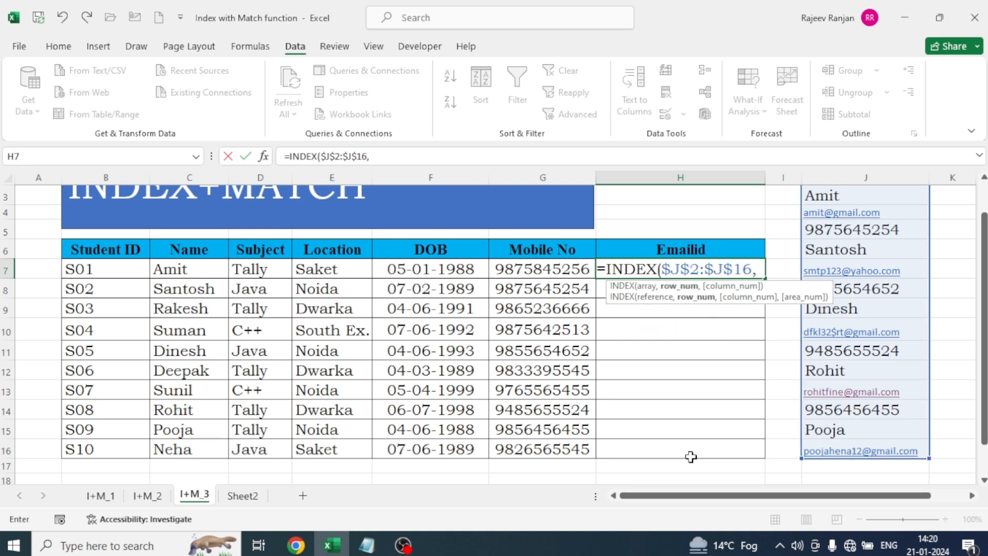
Add MATCH(C7,$J$2:$J$16,0) as the row number argument and complete the INDEX formula in H7.
{"action": "type", "text": "mat"}
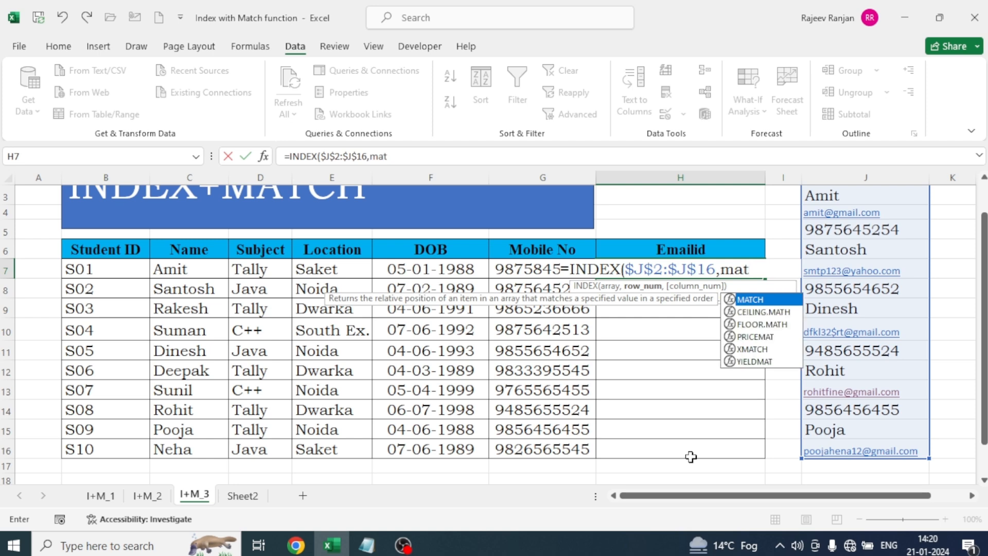
{"action": "key", "text": "Tab"}
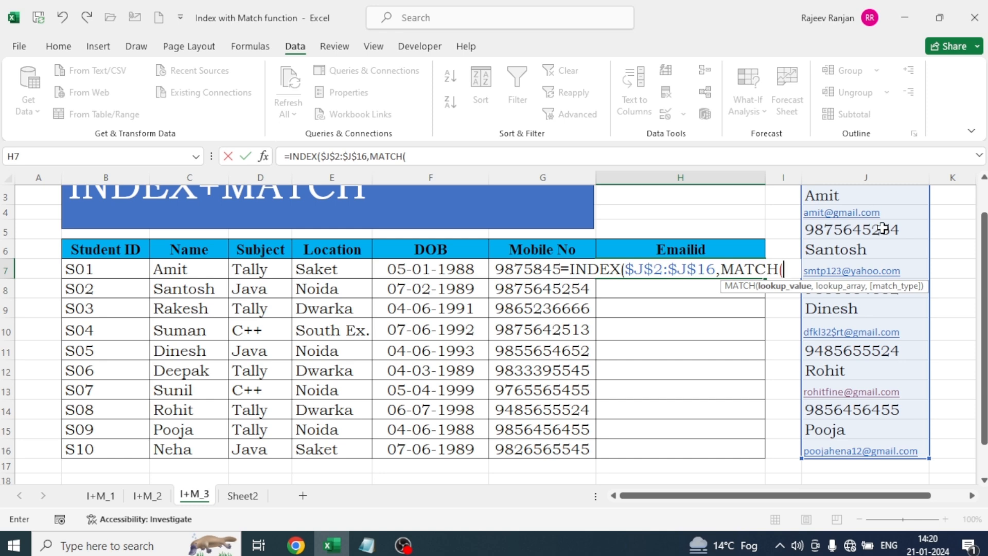
{"action": "left_click", "coordinate": [177, 269]}
{"action": "left_click", "coordinate": [177, 269]}
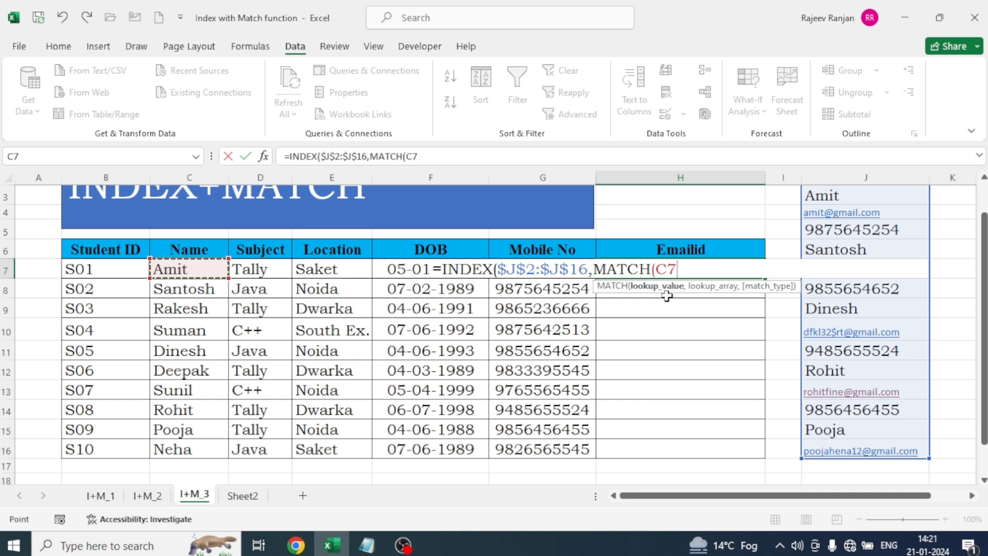
{"action": "type", "text": ","}
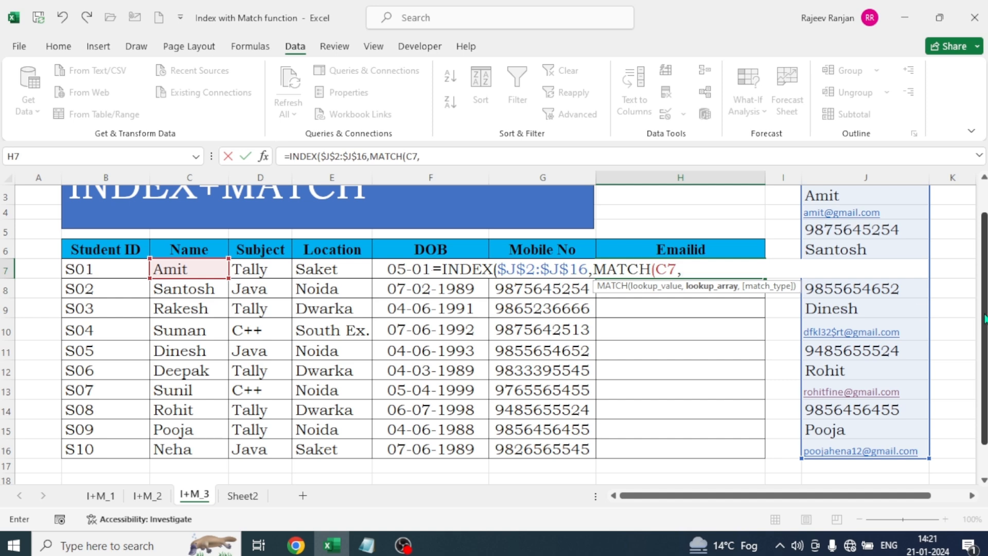
{"action": "scroll", "coordinate": [985, 319], "scroll_direction": "up", "scroll_amount": 1}
{"action": "left_click_drag", "start_coordinate": [846, 205], "coordinate": [845, 454]}
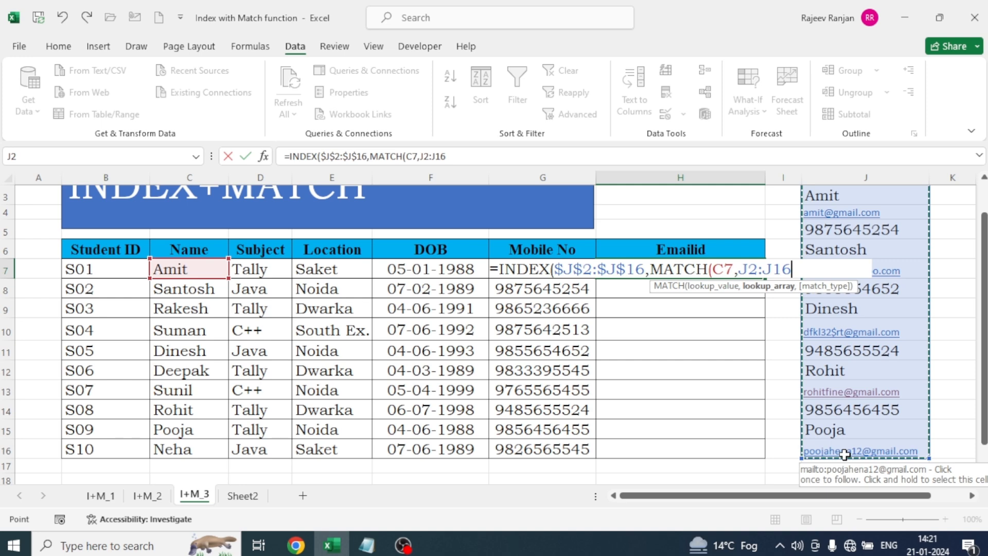
{"action": "key", "text": "F4"}
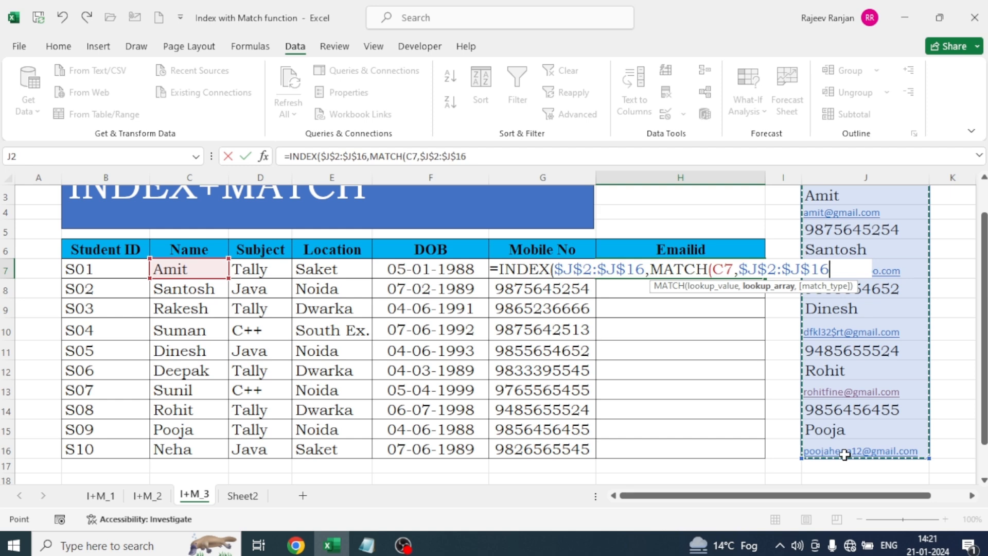
{"action": "type", "text": ","}
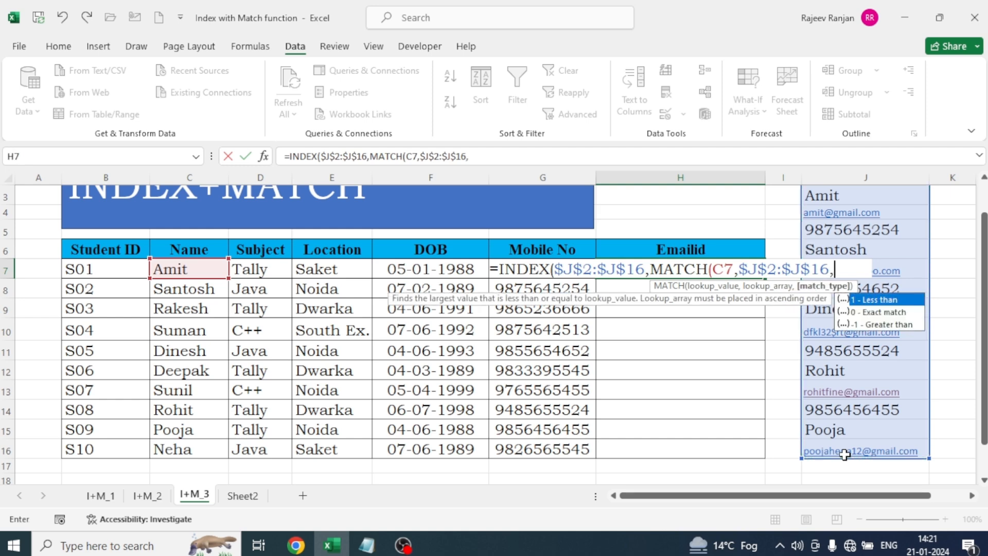
{"action": "type", "text": "0)"}
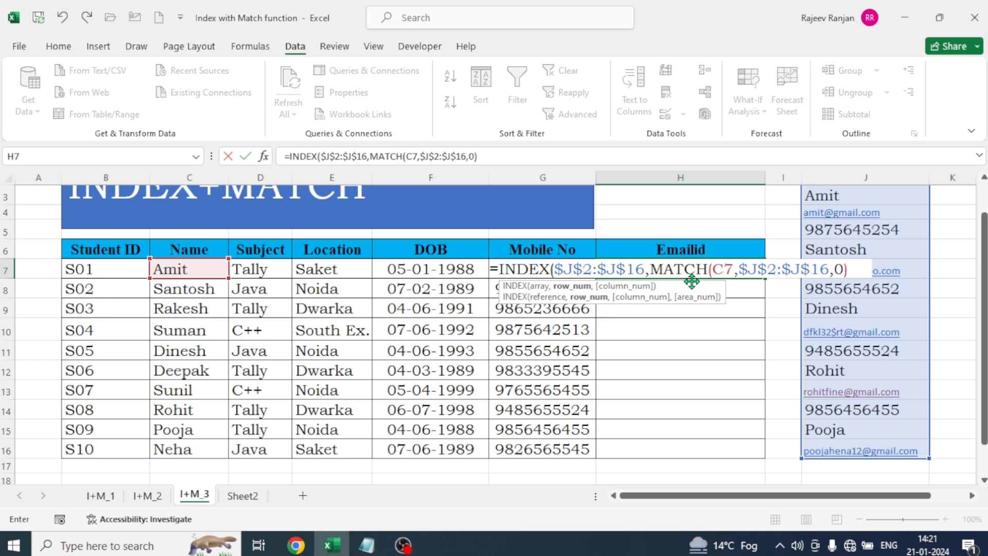
{"action": "type", "text": ")"}
{"action": "key", "text": "Return"}
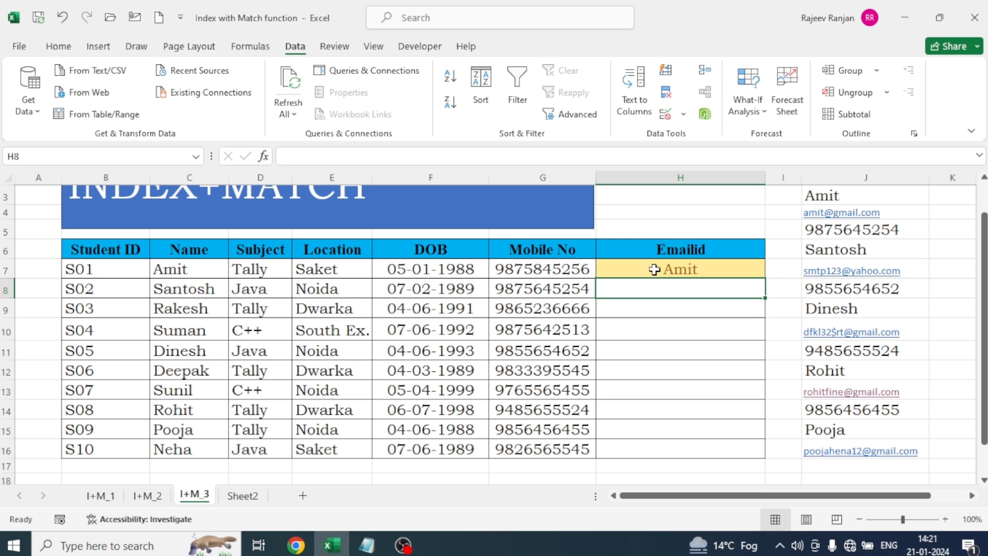
Add +1 after the MATCH function in H7's formula and fill the formula down through H16.
{"action": "left_click", "coordinate": [694, 269]}
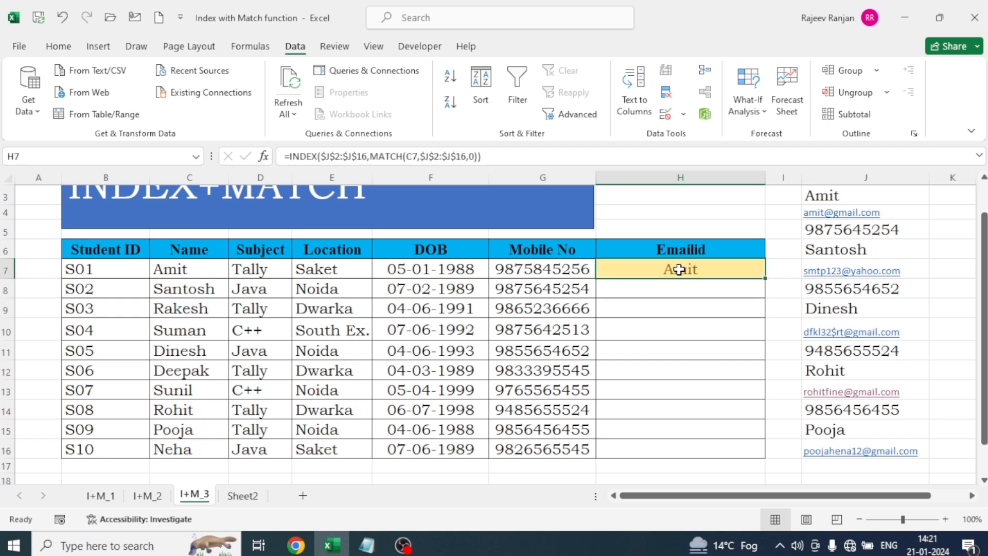
{"action": "left_click", "coordinate": [483, 162]}
{"action": "type", "text": "+"}
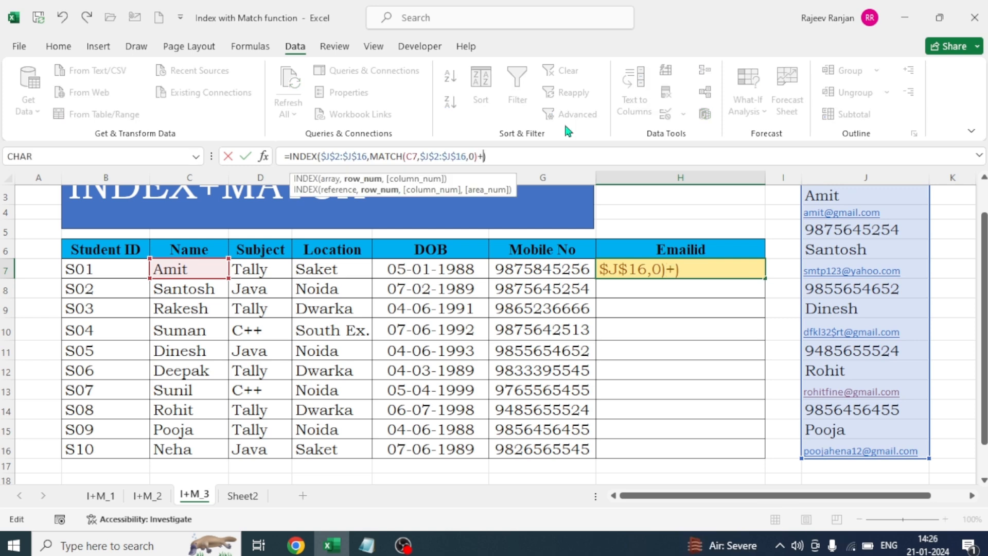
{"action": "type", "text": "1"}
{"action": "key", "text": "Return"}
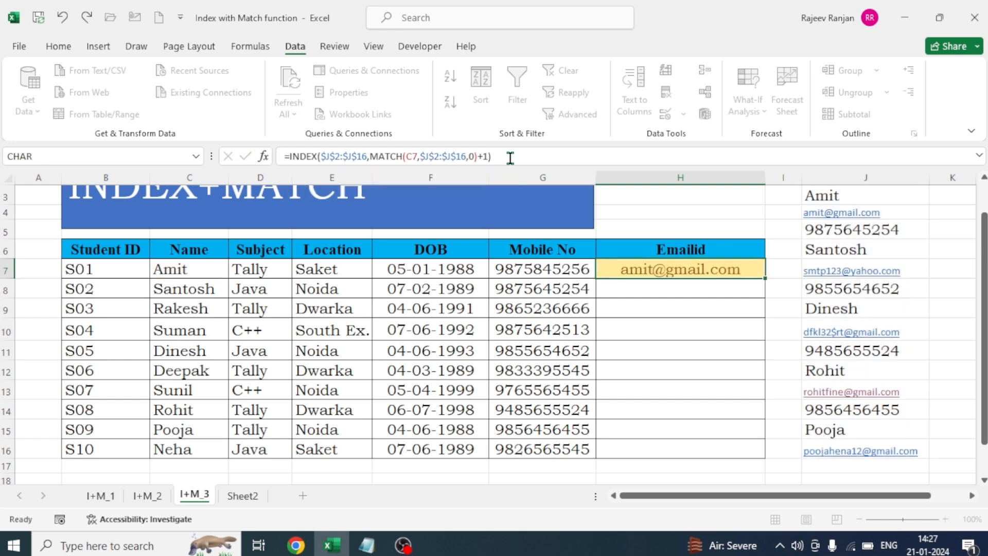
{"action": "left_click", "coordinate": [644, 276]}
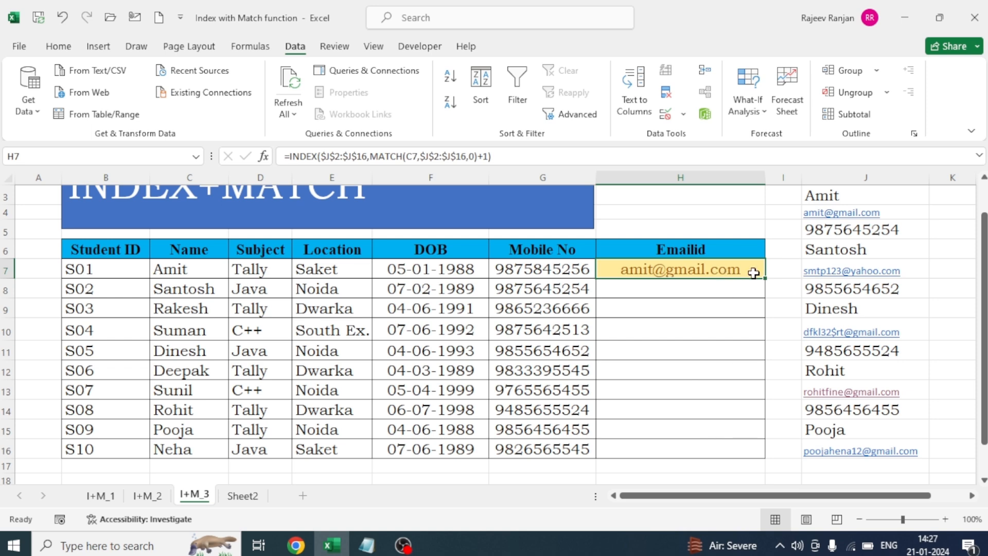
{"action": "left_click_drag", "start_coordinate": [765, 278], "coordinate": [759, 451]}
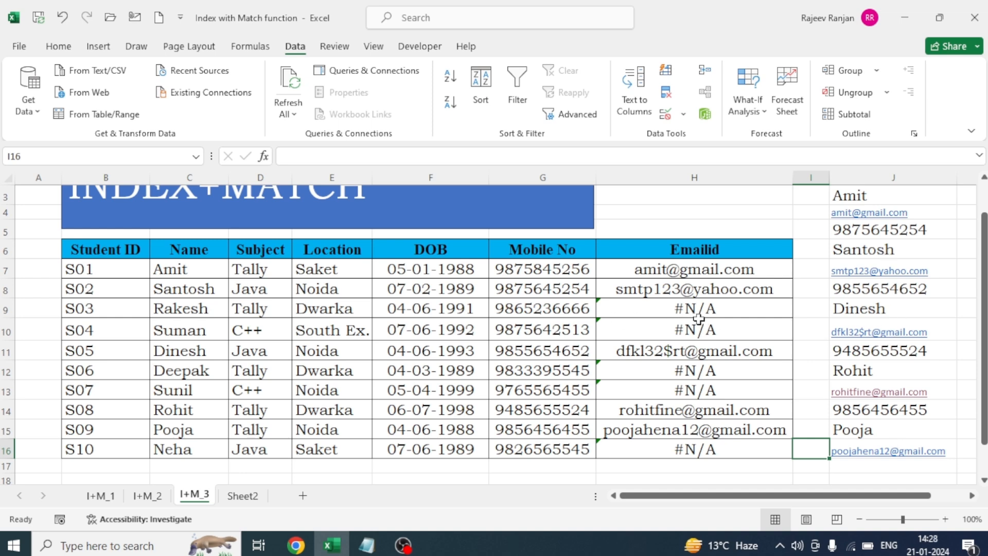
Wrap the INDEX formula in H7 in IFERROR with "Not Available" as the value if error.
{"action": "left_click", "coordinate": [663, 271]}
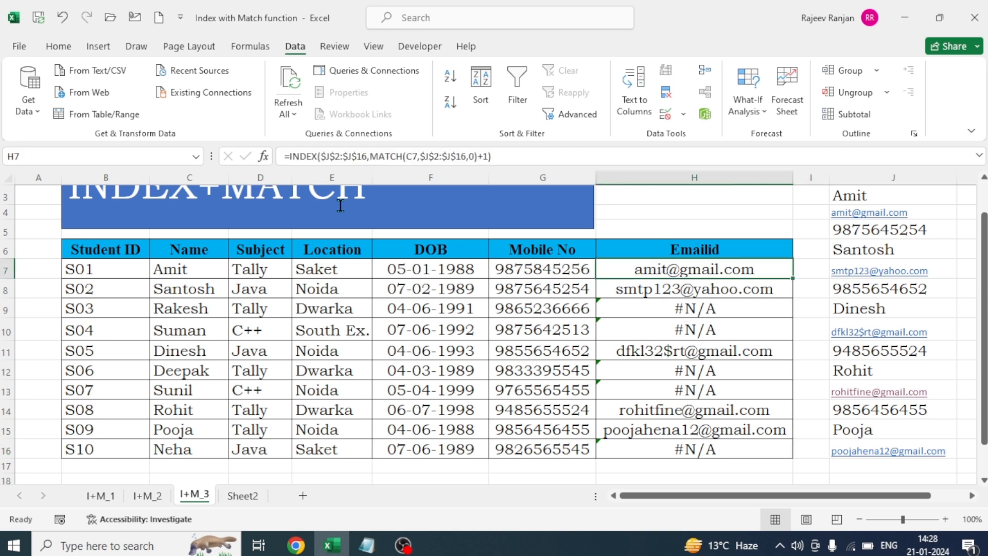
{"action": "left_click", "coordinate": [289, 156]}
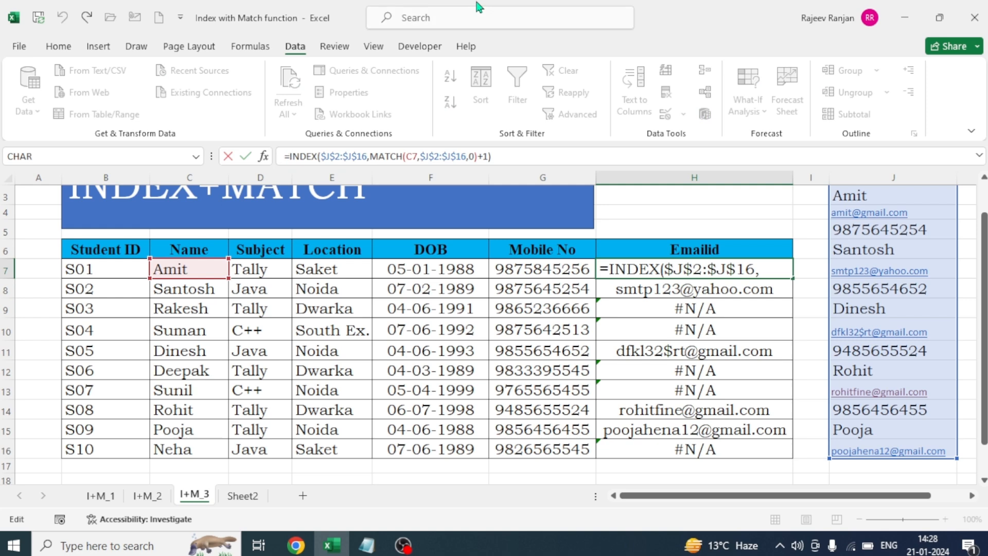
{"action": "type", "text": "ife"}
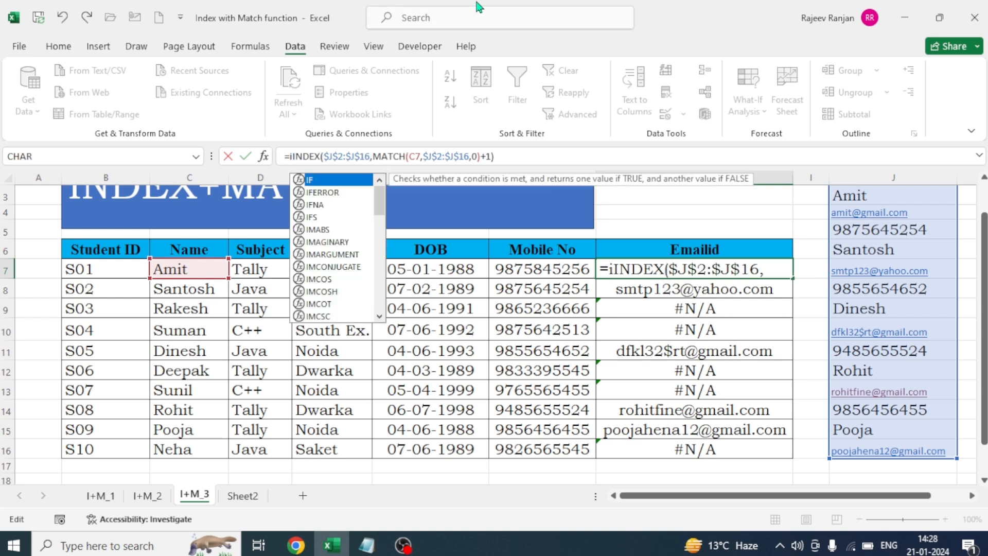
{"action": "key", "text": "Tab"}
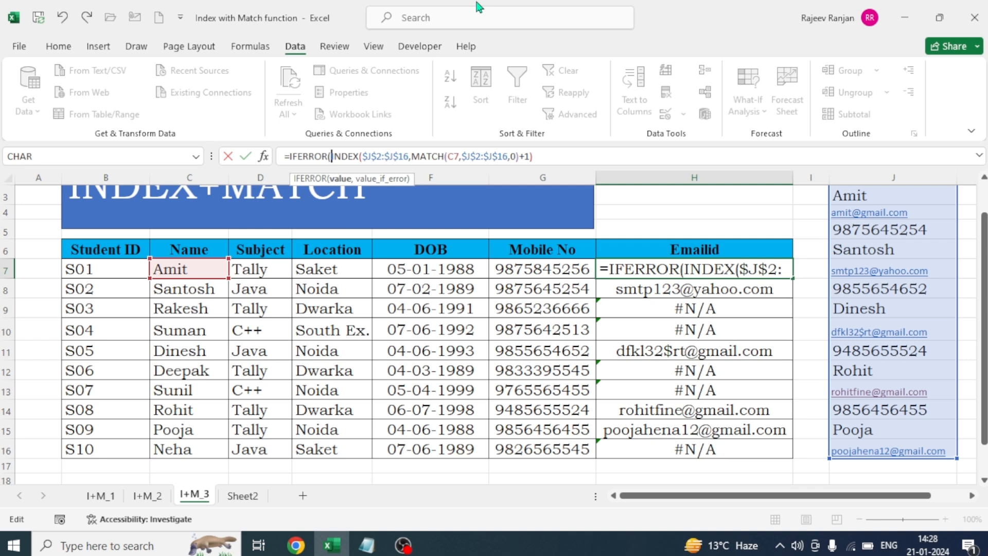
{"action": "left_click", "coordinate": [545, 154]}
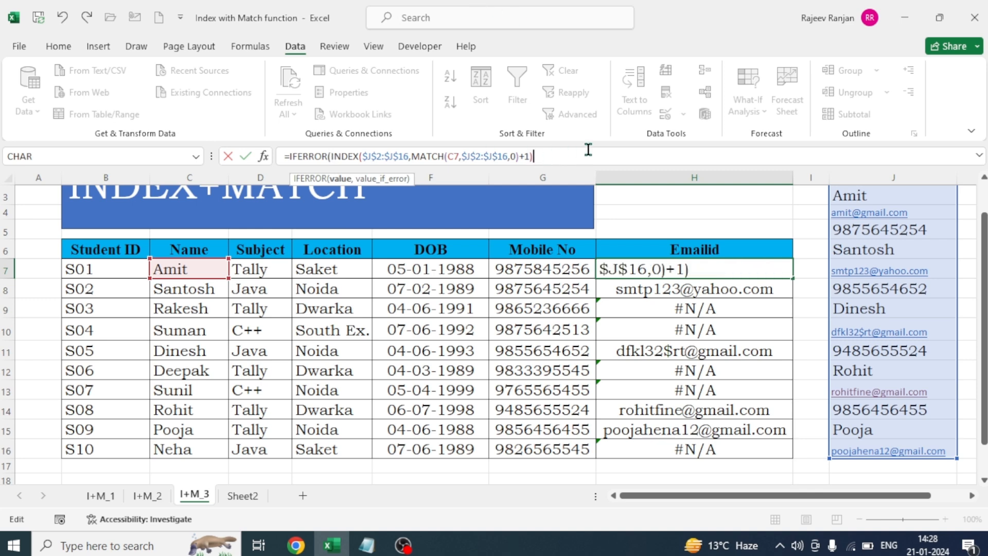
{"action": "type", "text": ","}
{"action": "type", "text": "\"Not"}
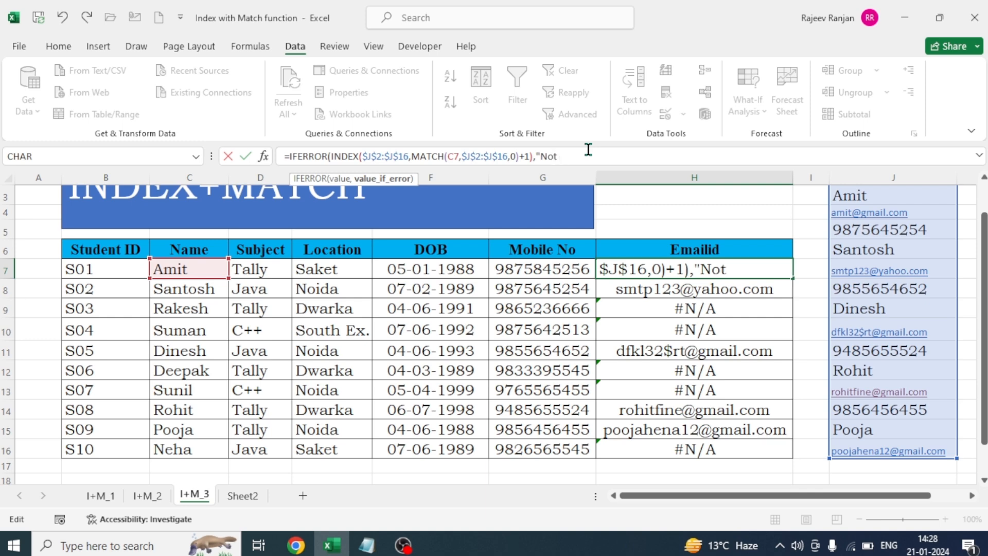
{"action": "type", "text": " Available"}
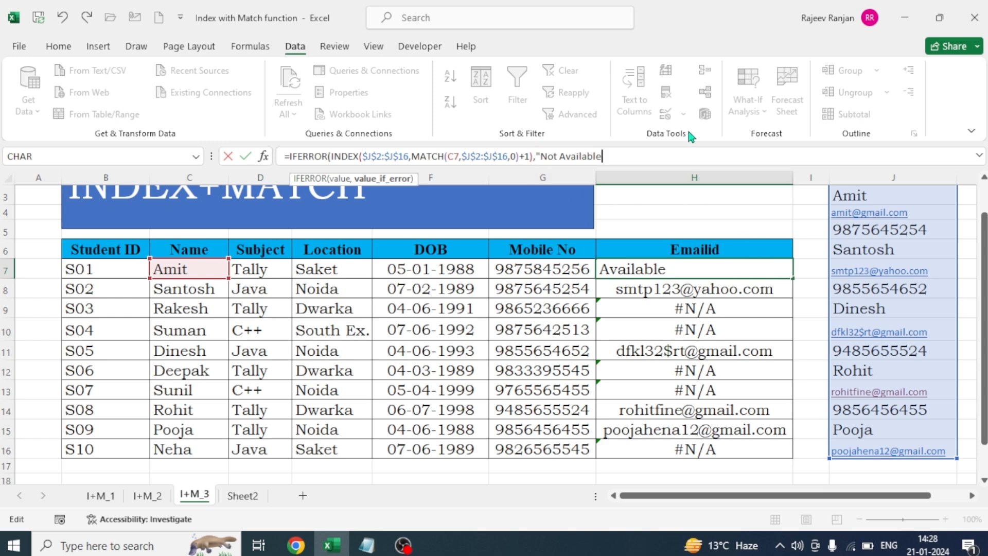
{"action": "type", "text": "\")"}
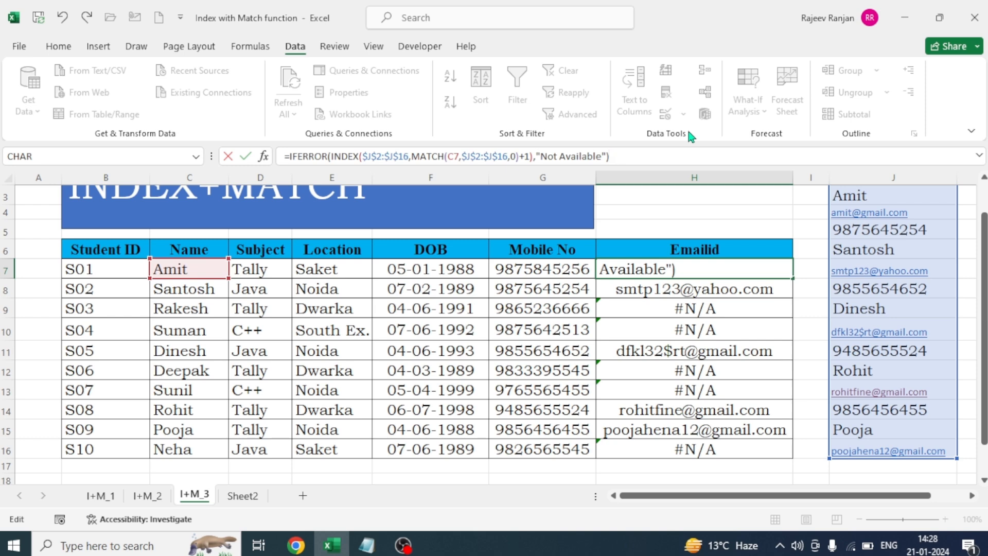
{"action": "key", "text": "Return"}
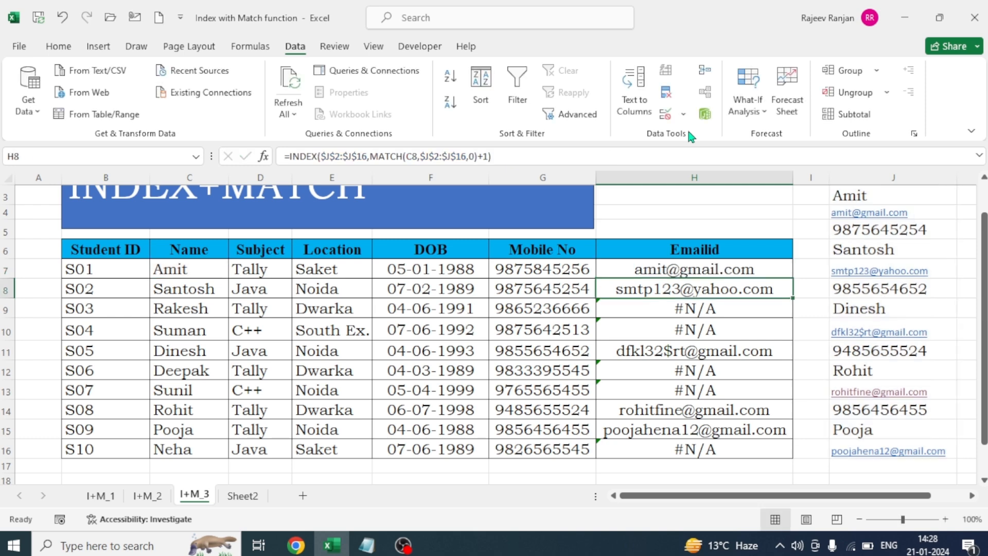
Fill the IFERROR formula from H7 down the Emailid column through H16.
{"action": "left_click", "coordinate": [712, 273]}
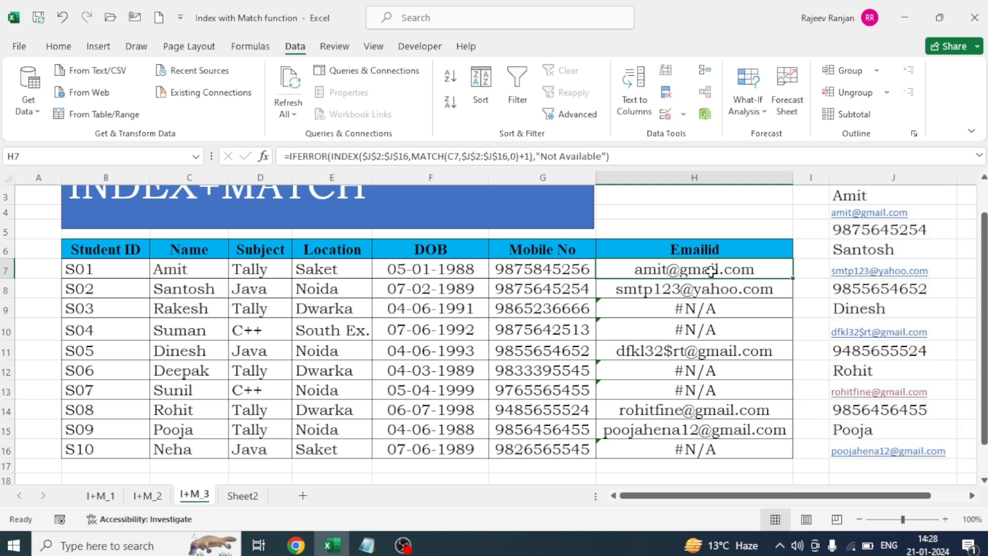
{"action": "double_click", "coordinate": [792, 277]}
{"action": "left_click", "coordinate": [811, 330]}
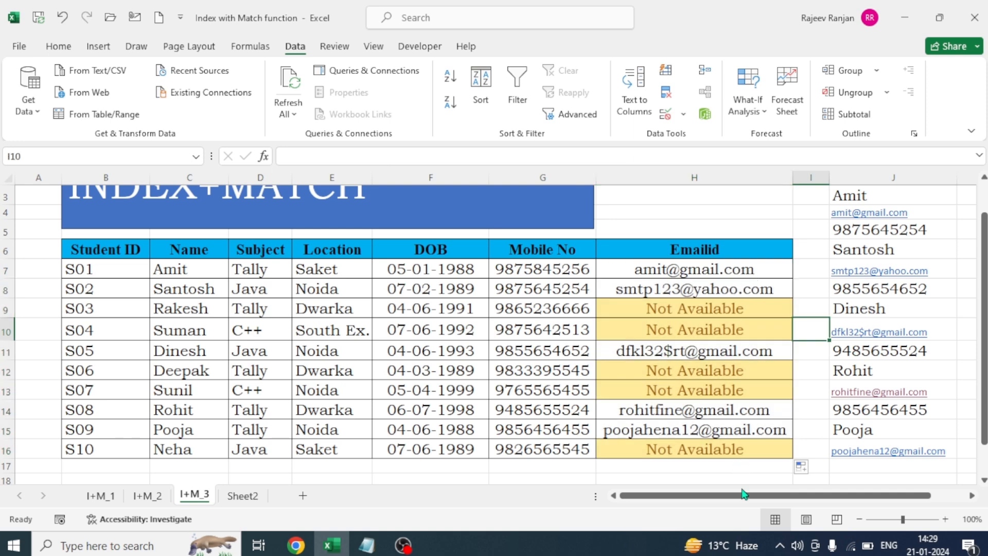
{"action": "left_click", "coordinate": [758, 470]}
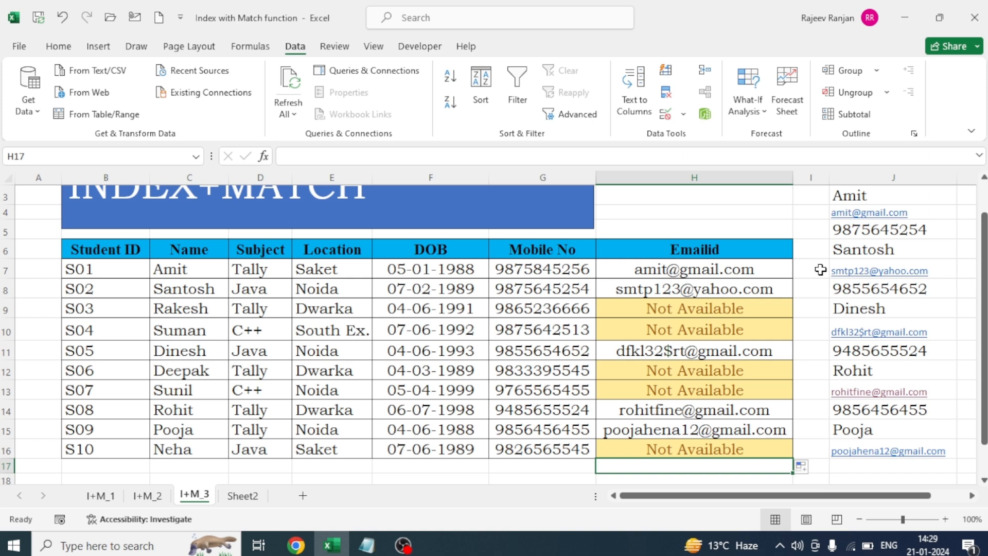
{"action": "scroll", "coordinate": [731, 250], "scroll_direction": "up", "scroll_amount": 1}
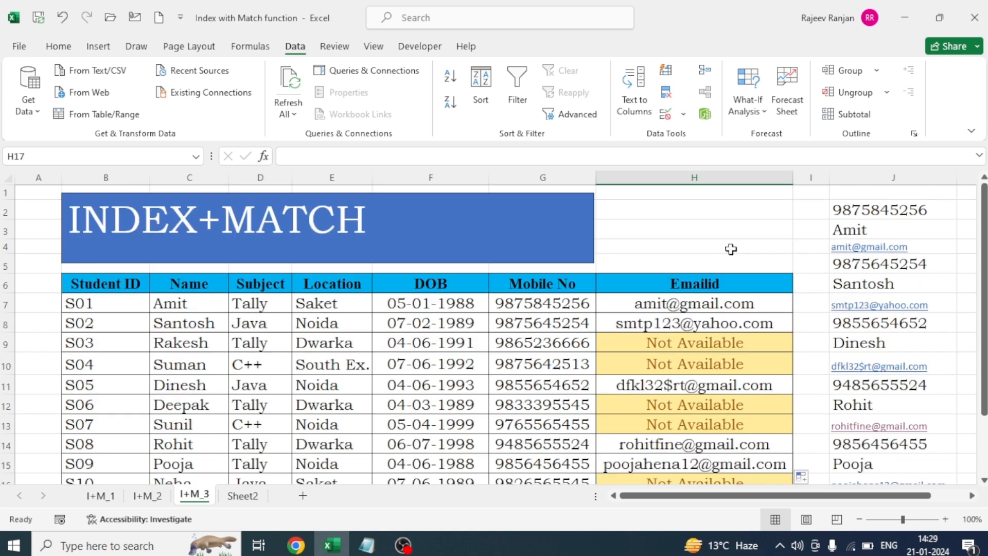